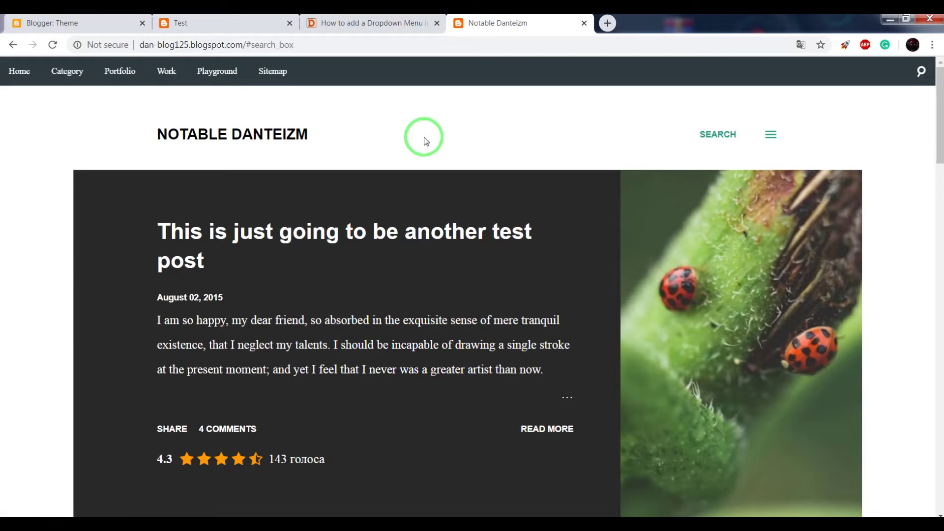
Preview the blog's narrow mobile layout, toggling the navigation menu and Category submenu, then restore full width.
{"action": "mouse_move", "coordinate": [164, 75]}
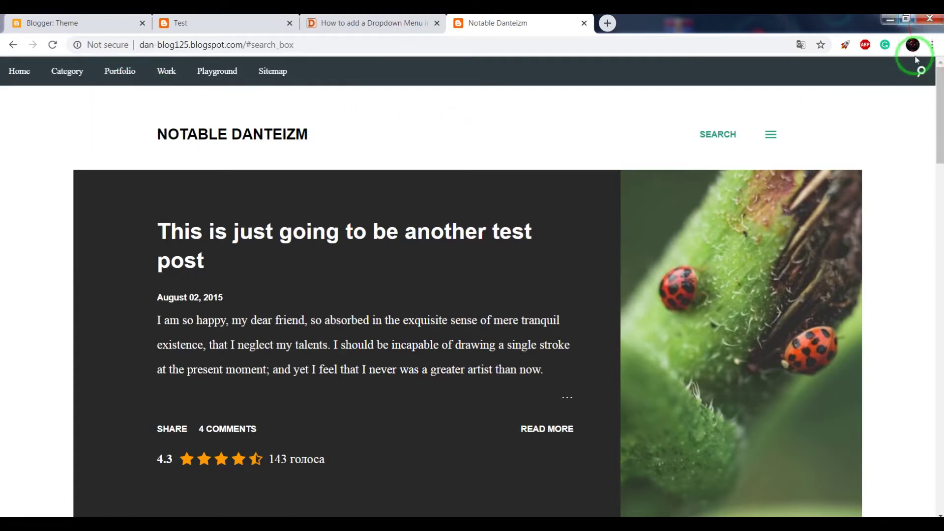
{"action": "left_click", "coordinate": [907, 20]}
{"action": "left_click", "coordinate": [25, 84]}
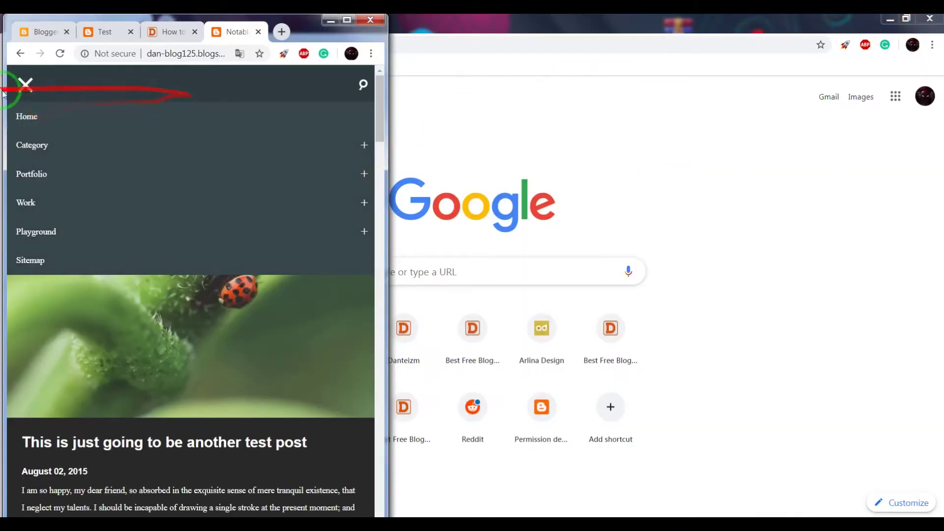
{"action": "left_click", "coordinate": [25, 85]}
{"action": "left_click", "coordinate": [26, 84]}
{"action": "left_click", "coordinate": [363, 145]}
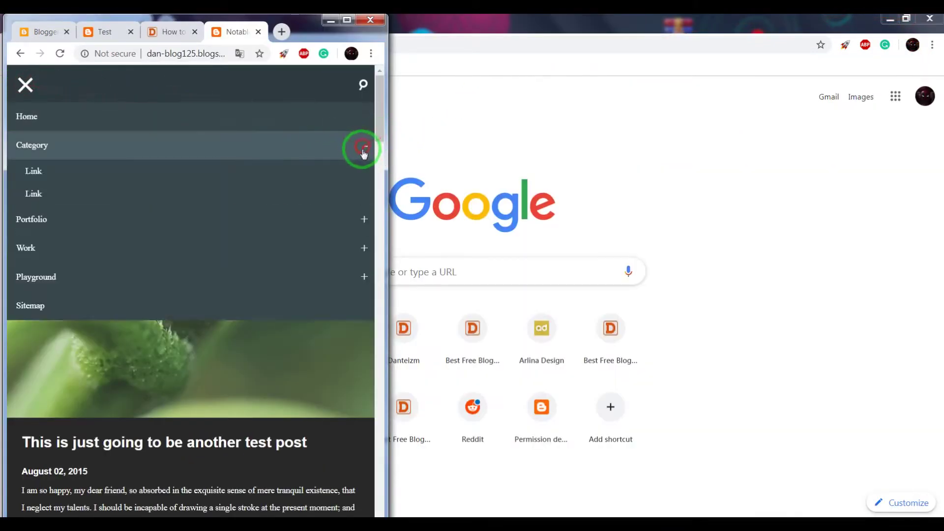
{"action": "left_click", "coordinate": [363, 154]}
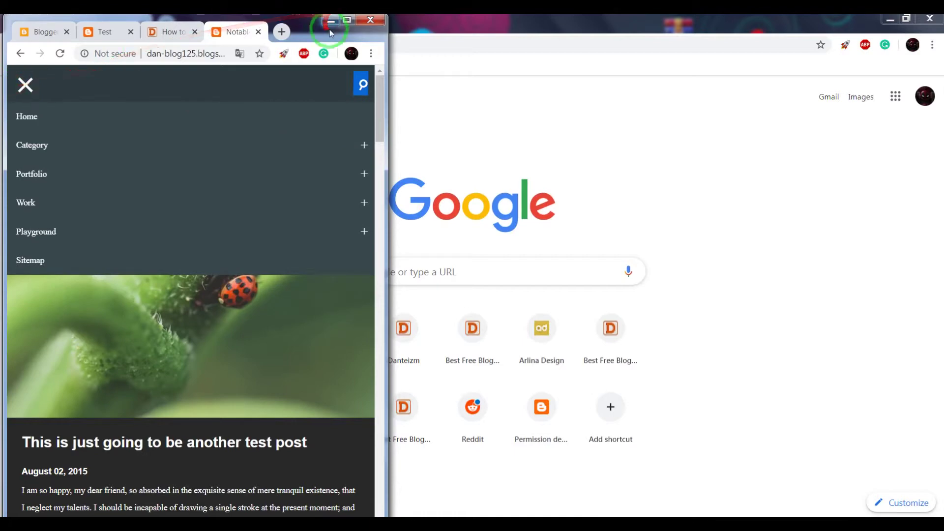
{"action": "left_click", "coordinate": [346, 21]}
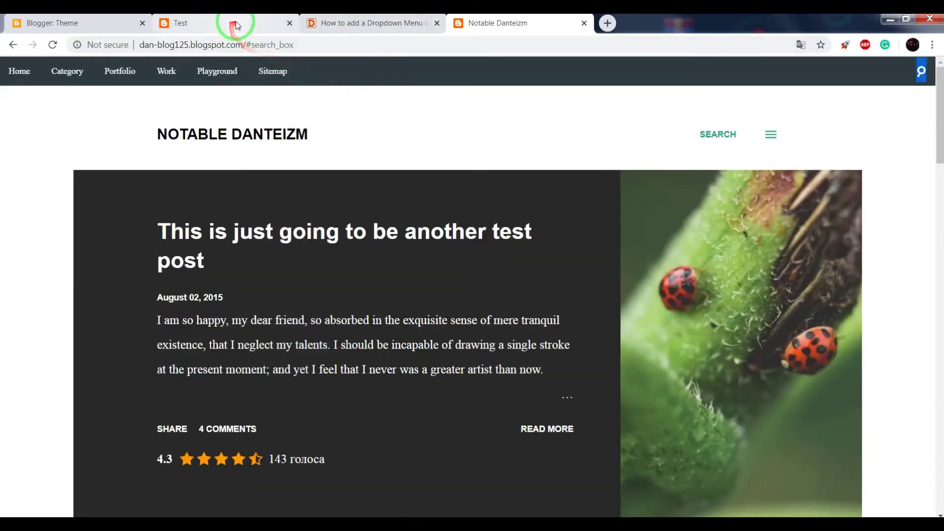
Copy the dropdown menu's HTML code block from the 'How to add a Dropdown Menu' article.
{"action": "left_click", "coordinate": [333, 24]}
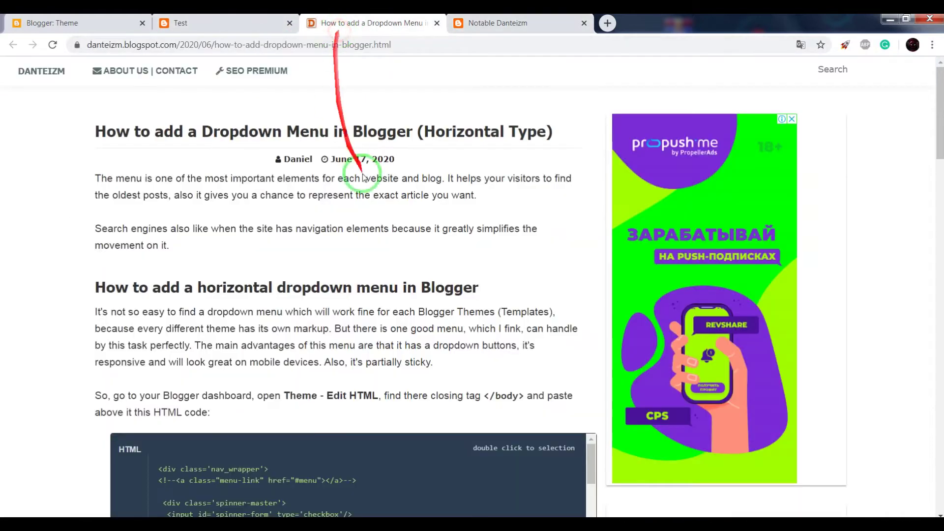
{"action": "scroll", "coordinate": [363, 275], "scroll_direction": "down", "scroll_amount": 3}
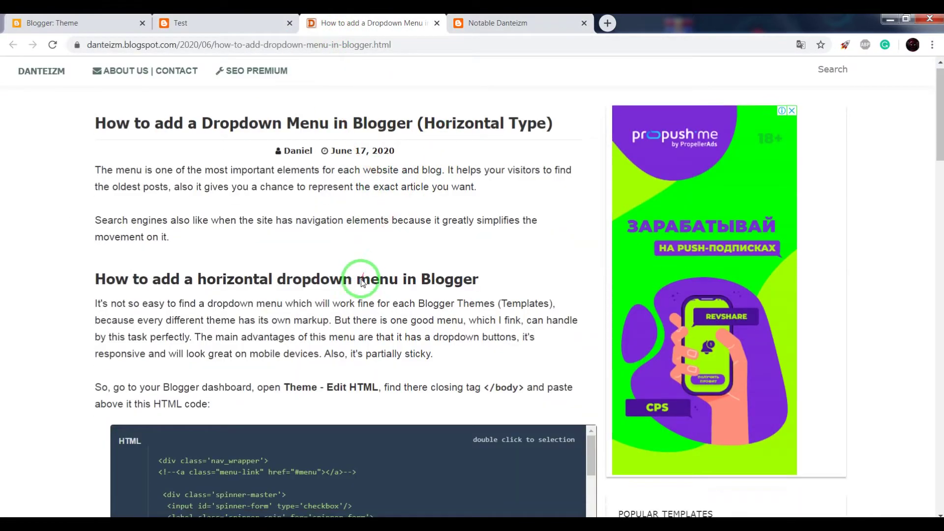
{"action": "scroll", "coordinate": [352, 278], "scroll_direction": "down", "scroll_amount": 1}
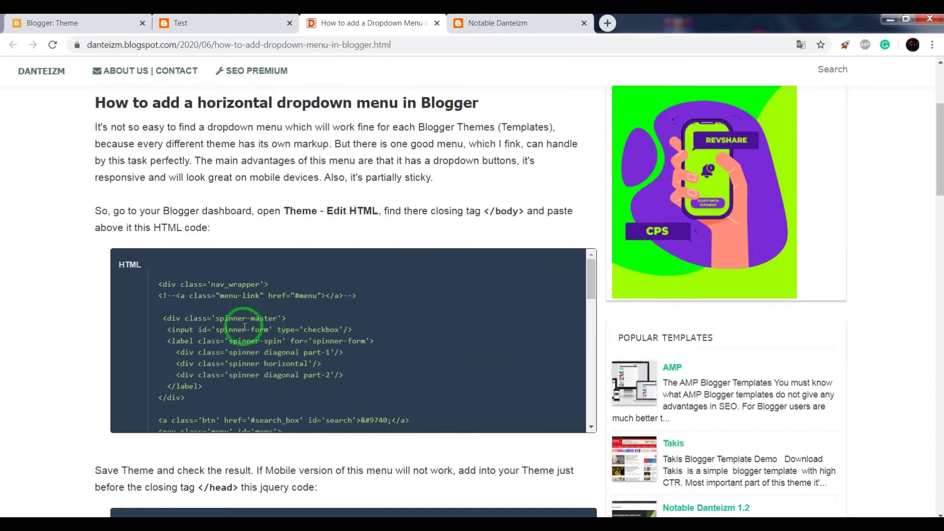
{"action": "double_click", "coordinate": [235, 295]}
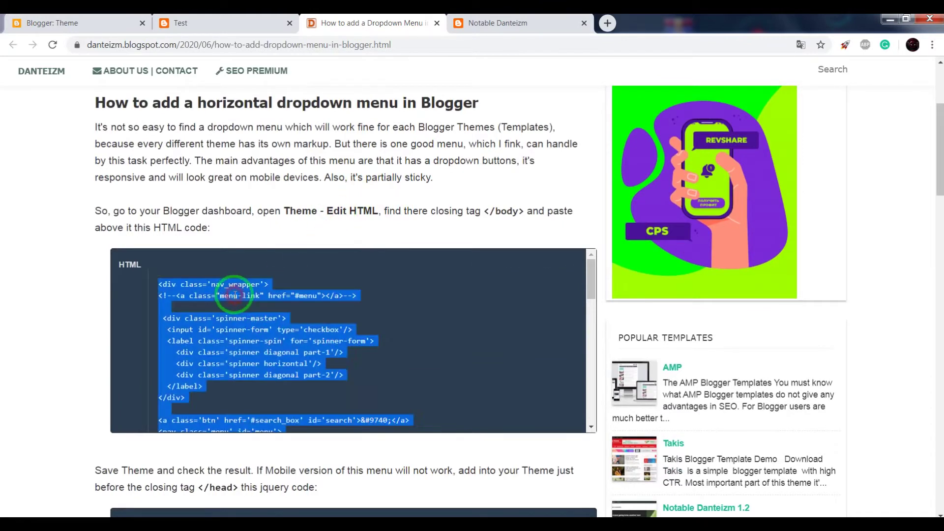
{"action": "right_click", "coordinate": [235, 295]}
{"action": "left_click", "coordinate": [248, 303]}
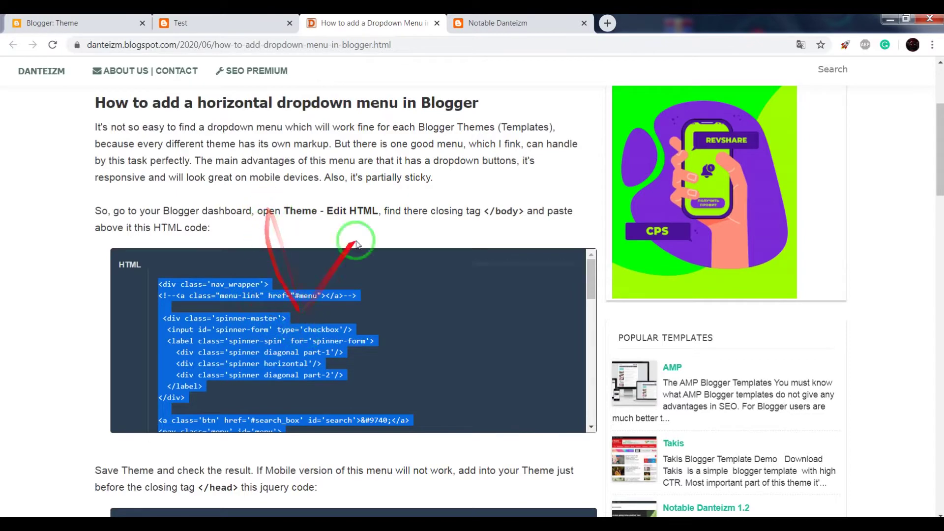
{"action": "left_click", "coordinate": [49, 23]}
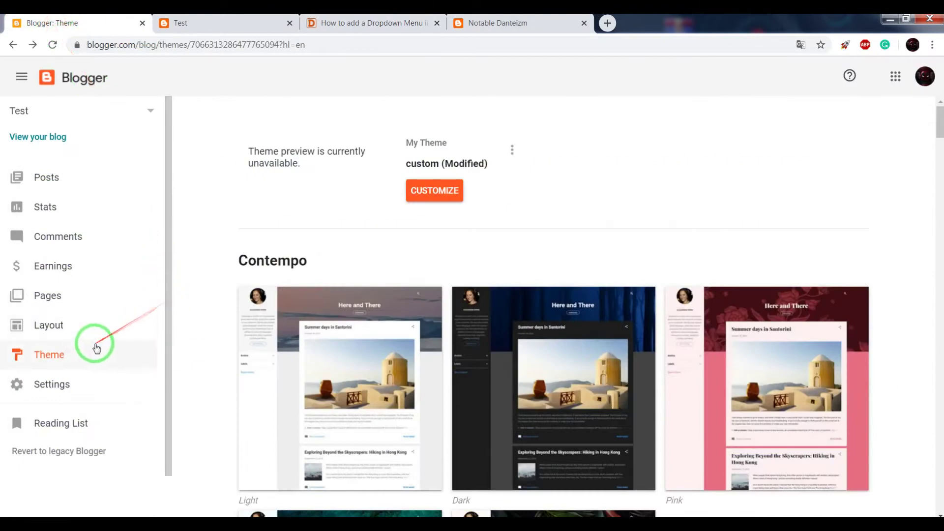
Open the Edit HTML code editor for the blog's current theme.
{"action": "left_click", "coordinate": [61, 354]}
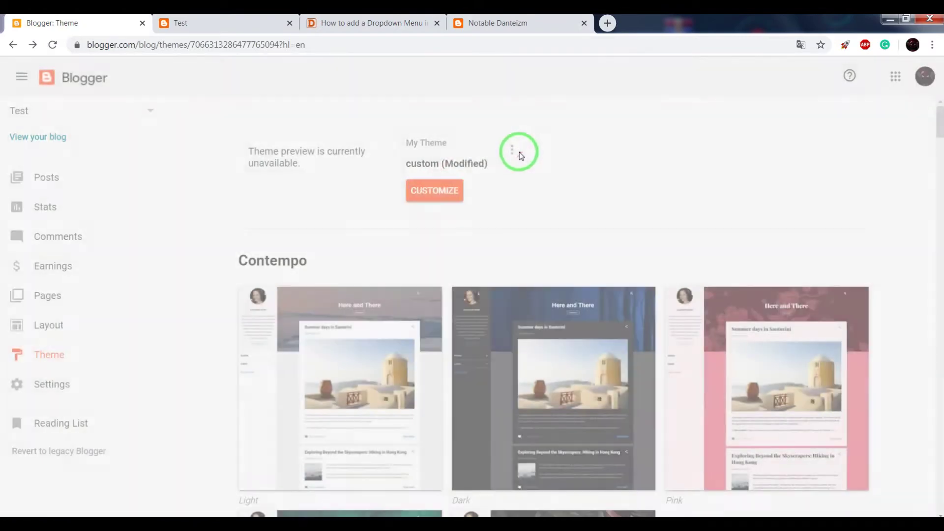
{"action": "left_click", "coordinate": [509, 153]}
{"action": "left_click", "coordinate": [398, 247]}
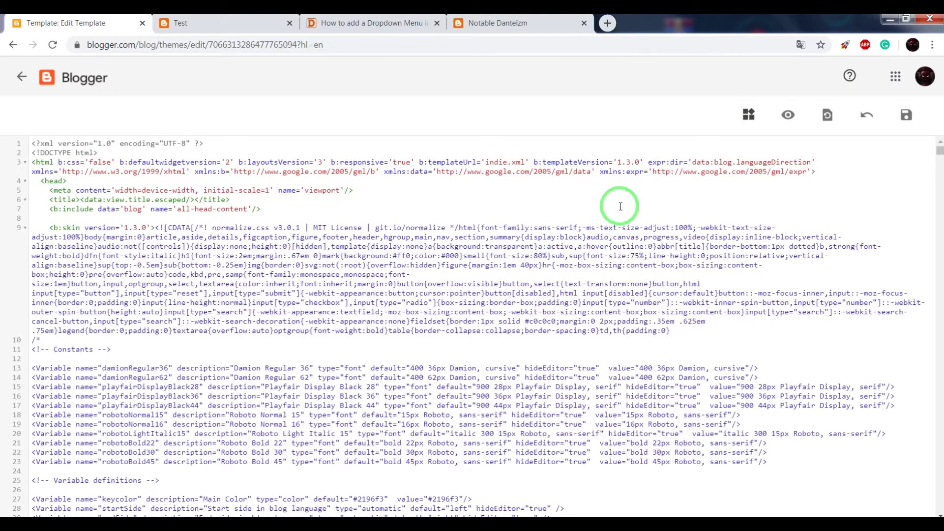
Paste the dropdown menu code on the empty line above </body> and save the theme.
{"action": "key", "text": "ctrl+f"}
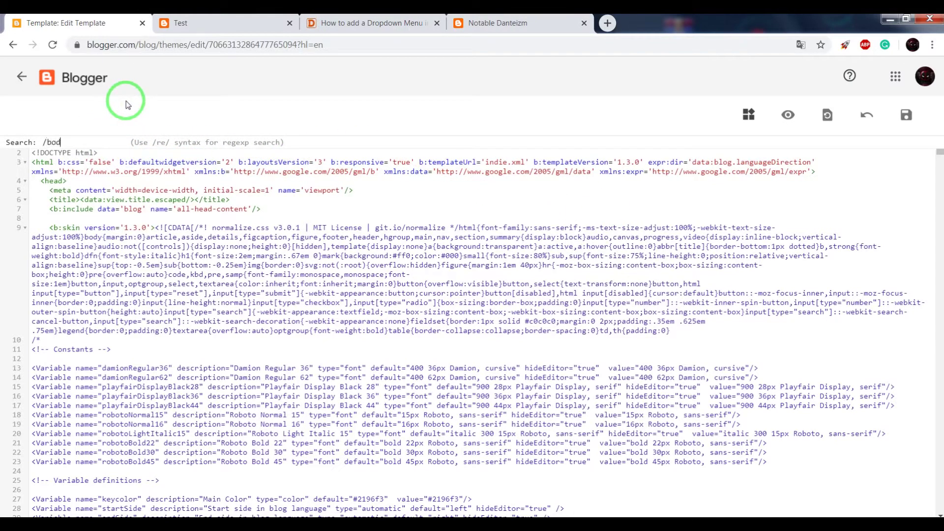
{"action": "key", "text": "Return"}
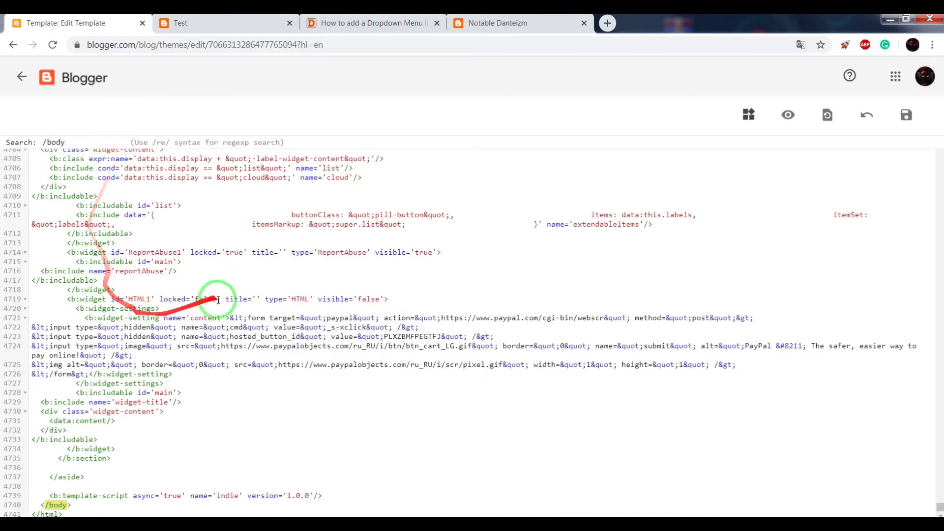
{"action": "left_click", "coordinate": [329, 495]}
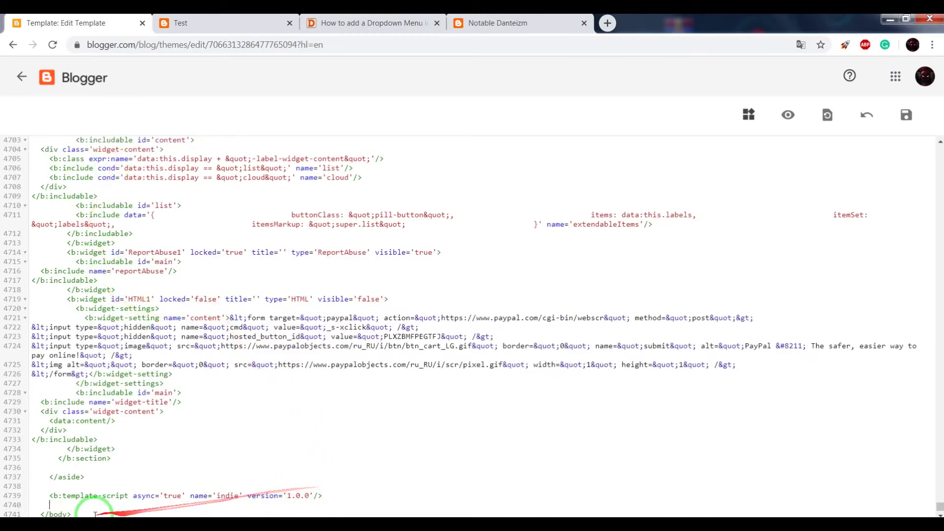
{"action": "left_click", "coordinate": [51, 493]}
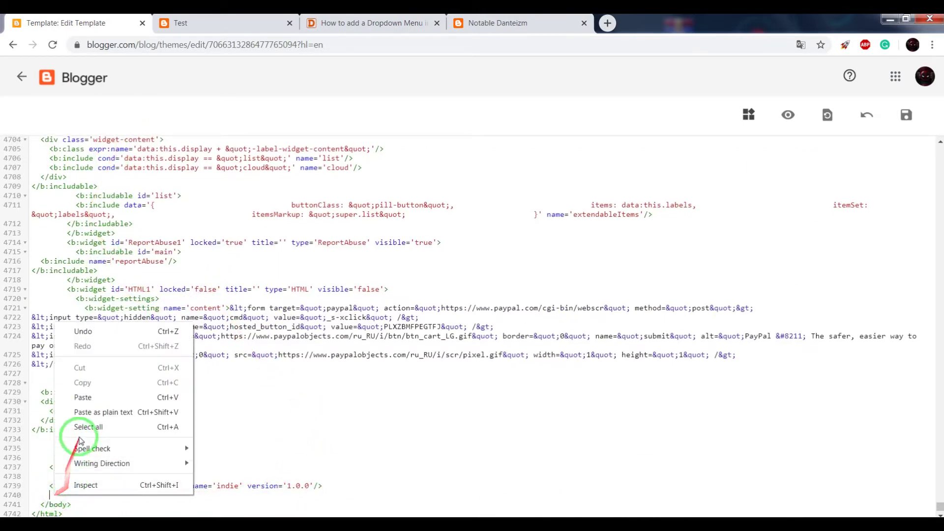
{"action": "left_click", "coordinate": [86, 393]}
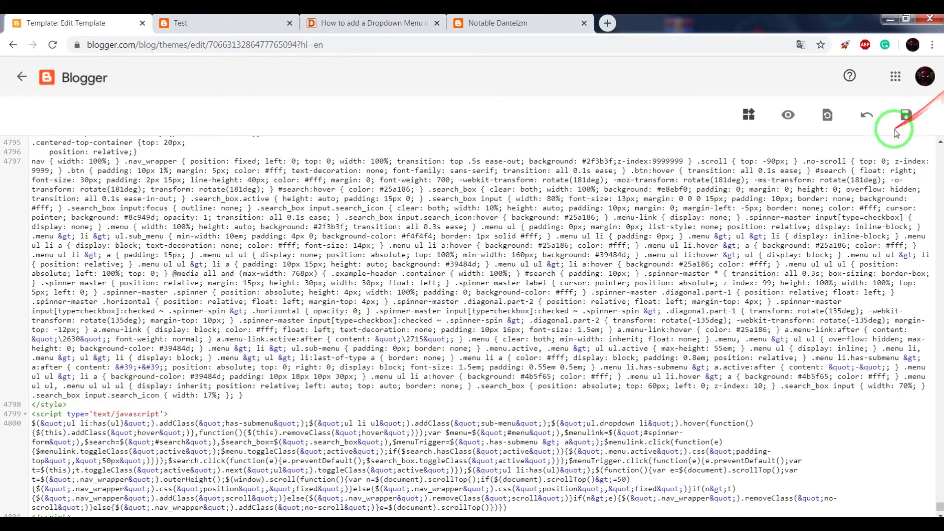
{"action": "left_click", "coordinate": [906, 116]}
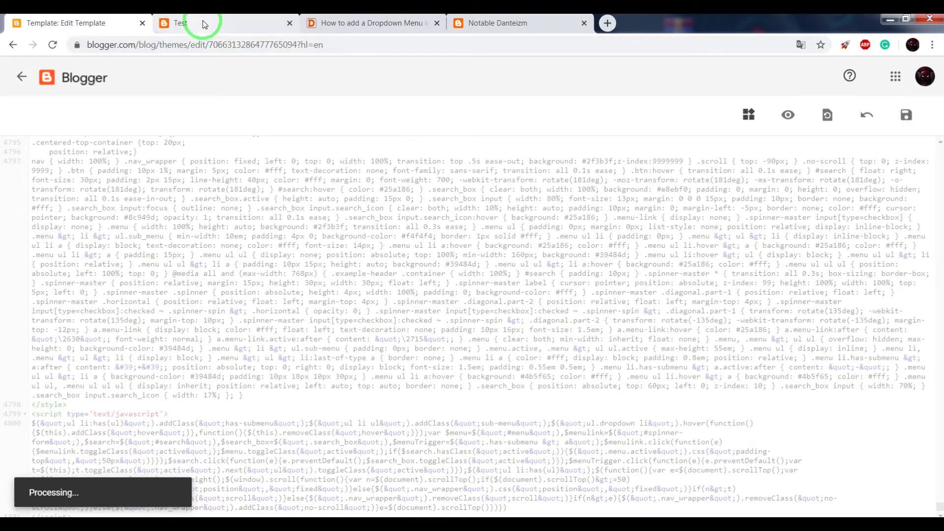
{"action": "left_click", "coordinate": [203, 23]}
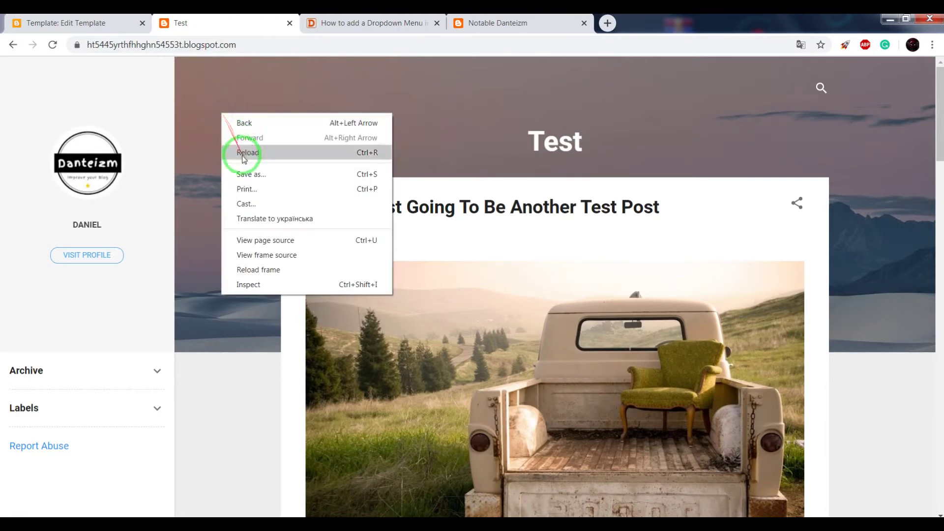
Reload the Test blog and check the Home–Sitemap menu, its search box and narrow toggle layout.
{"action": "left_click", "coordinate": [235, 150]}
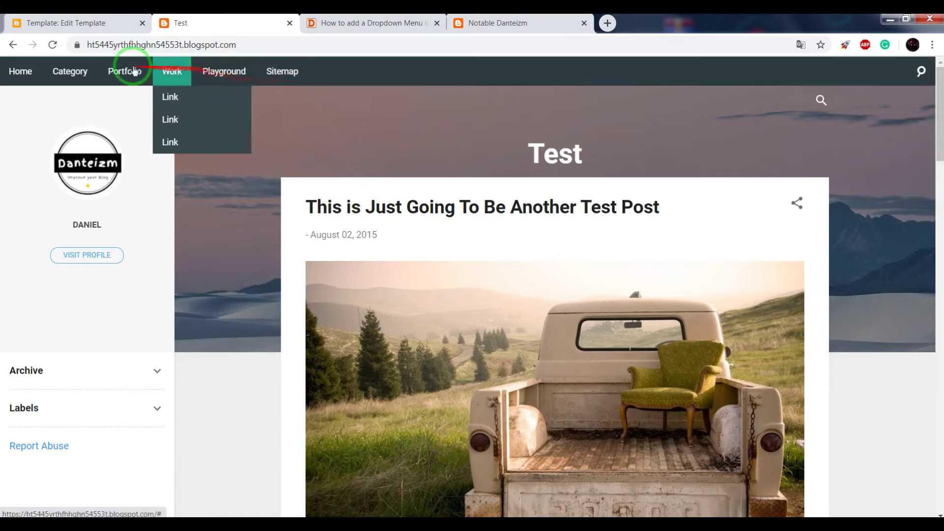
{"action": "mouse_move", "coordinate": [111, 67]}
{"action": "left_click", "coordinate": [921, 72]}
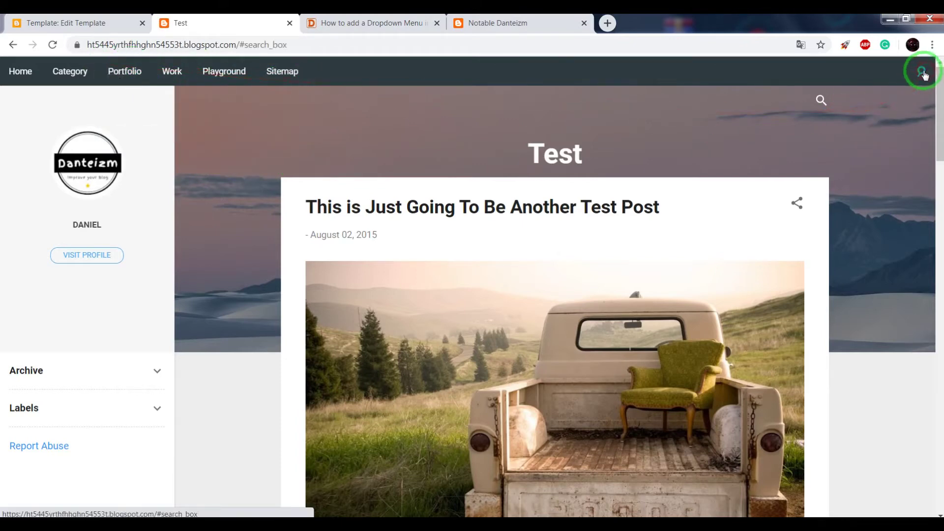
{"action": "left_click", "coordinate": [907, 21]}
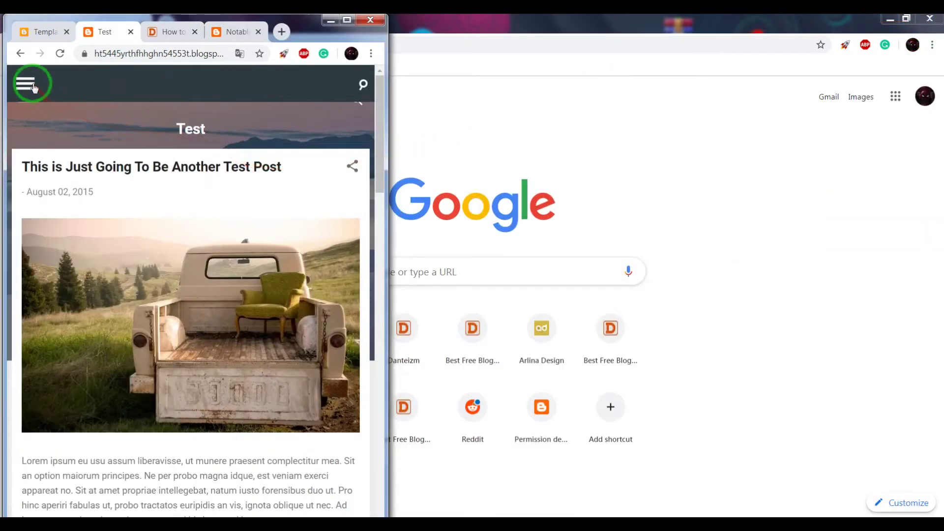
{"action": "left_click", "coordinate": [347, 20]}
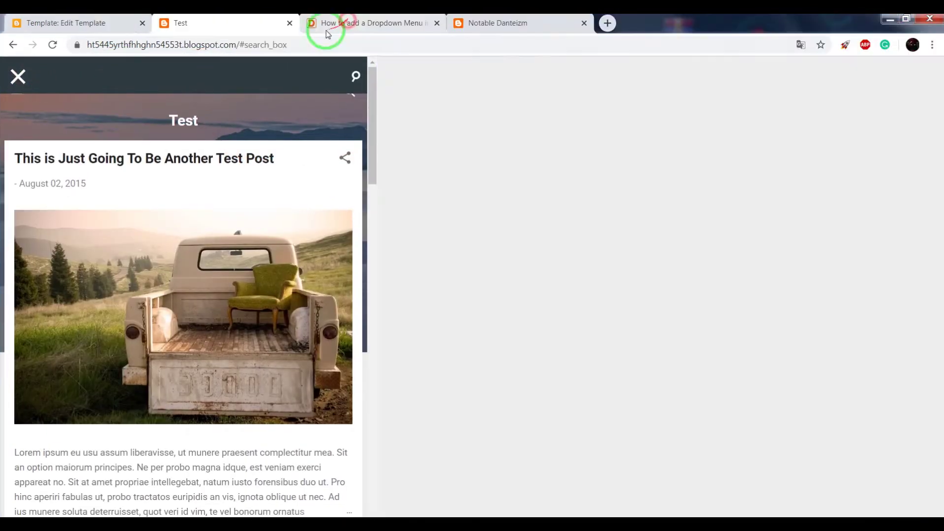
Copy the jQuery 2.1.3 script line from the dropdown menu tutorial article.
{"action": "left_click", "coordinate": [390, 24]}
{"action": "scroll", "coordinate": [388, 261], "scroll_direction": "down", "scroll_amount": 2}
{"action": "scroll", "coordinate": [431, 455], "scroll_direction": "down", "scroll_amount": 3}
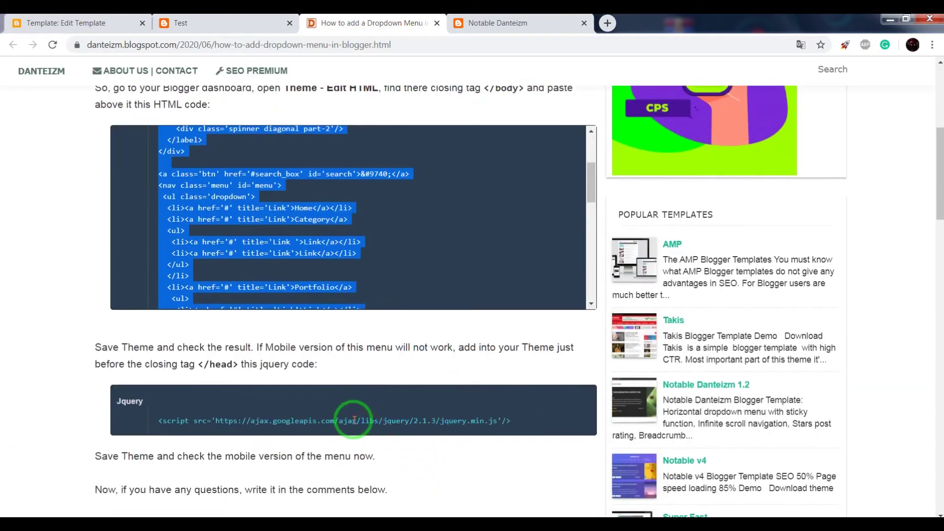
{"action": "triple_click", "coordinate": [359, 423]}
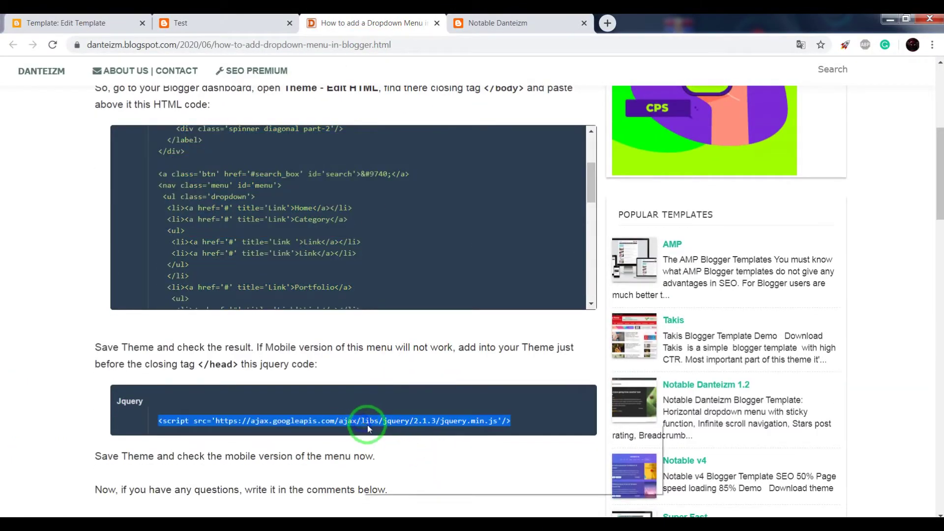
{"action": "right_click", "coordinate": [389, 435]}
{"action": "left_click", "coordinate": [399, 441]}
Paste the jQuery script on a new line after clipboard.min.js, above </head>, and save the template.
{"action": "left_click", "coordinate": [81, 20]}
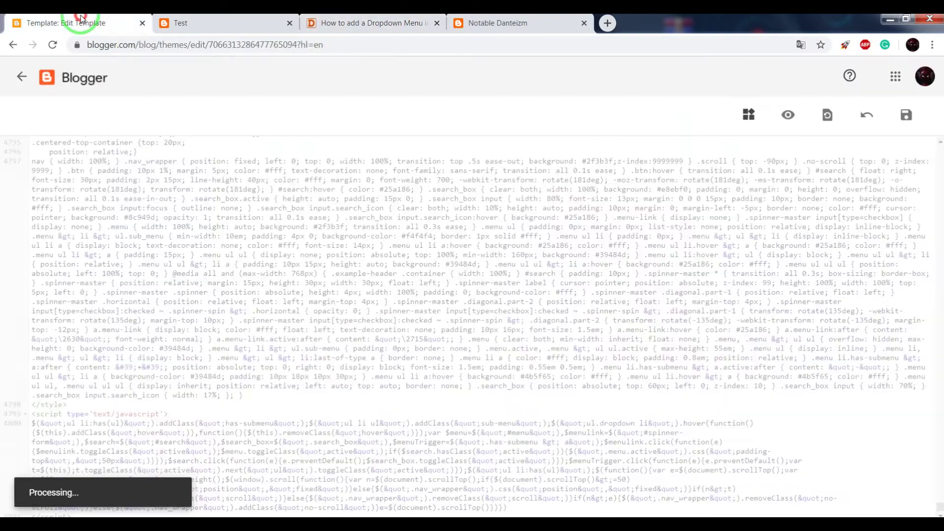
{"action": "left_click", "coordinate": [155, 197]}
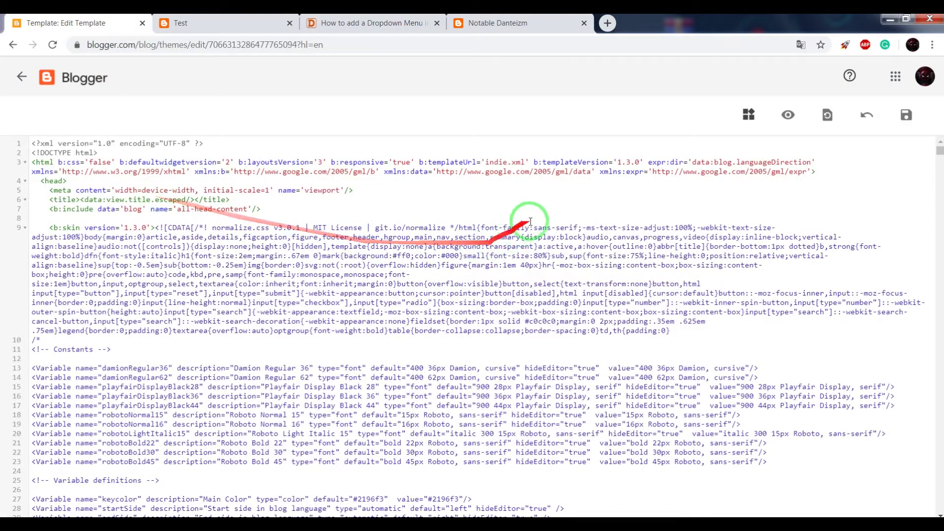
{"action": "key", "text": "ctrl+f"}
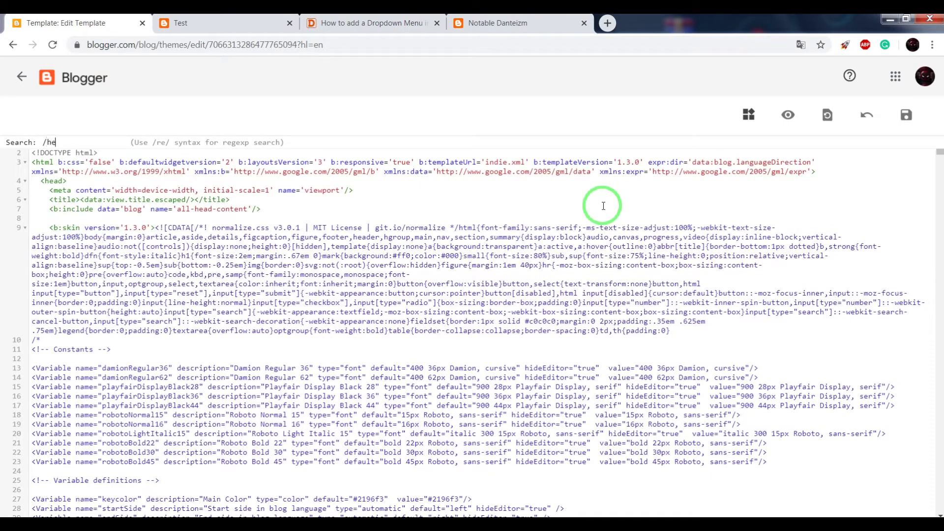
{"action": "key", "text": "Return"}
{"action": "scroll", "coordinate": [467, 408], "scroll_direction": "down", "scroll_amount": 3}
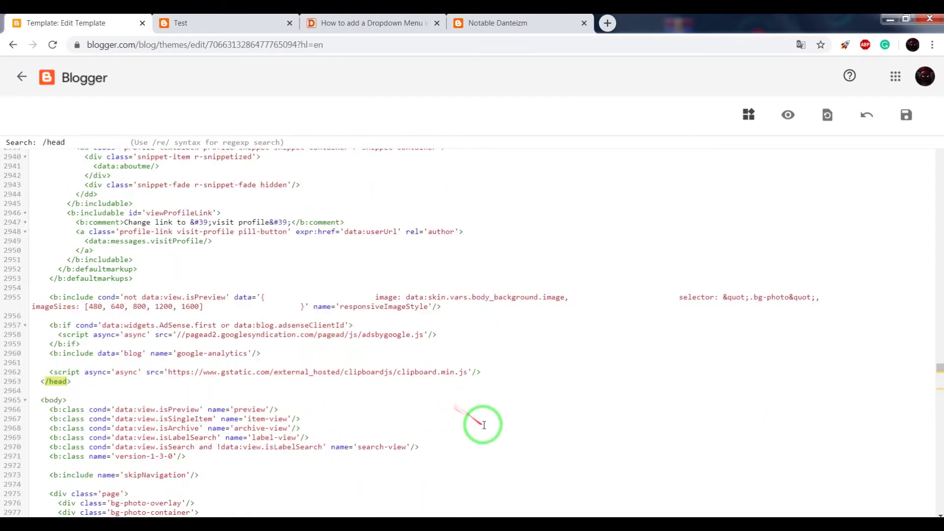
{"action": "left_click", "coordinate": [487, 372]}
{"action": "key", "text": "Return"}
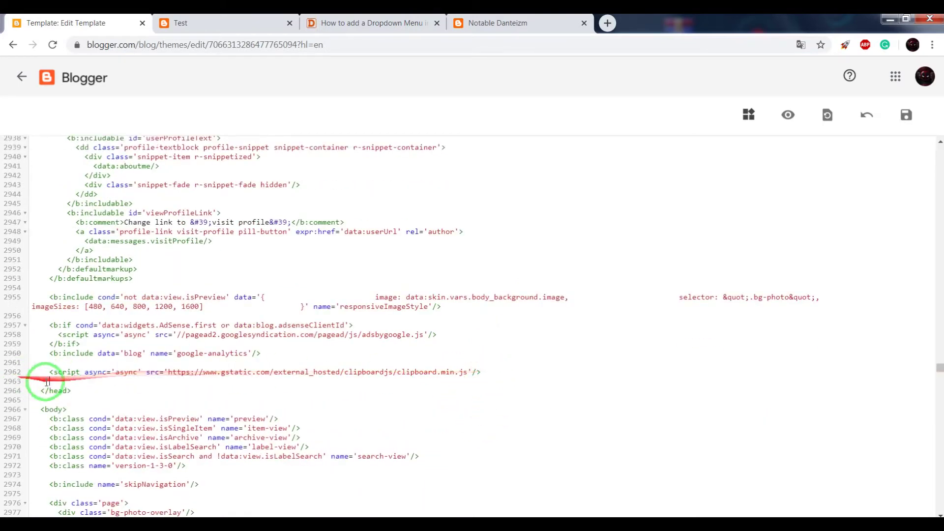
{"action": "left_click", "coordinate": [120, 302]}
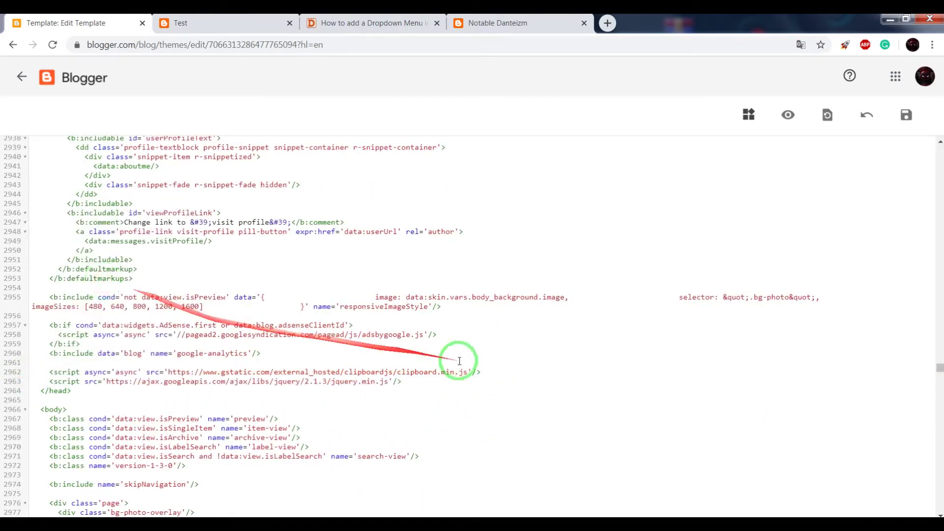
{"action": "left_click", "coordinate": [908, 111]}
{"action": "left_click", "coordinate": [221, 22]}
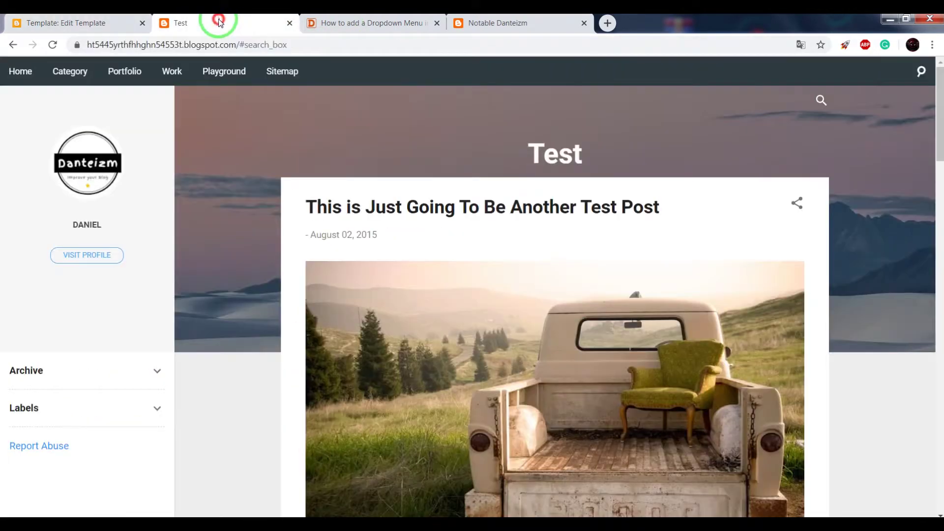
Reload the live Test blog to pick up the saved template changes.
{"action": "left_click", "coordinate": [88, 22]}
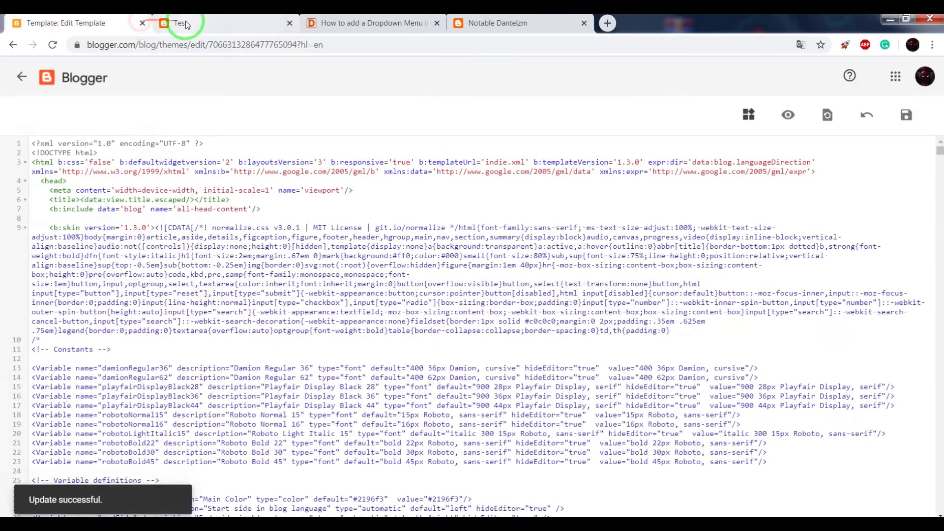
{"action": "left_click", "coordinate": [186, 23]}
{"action": "right_click", "coordinate": [243, 139]}
{"action": "left_click", "coordinate": [254, 175]}
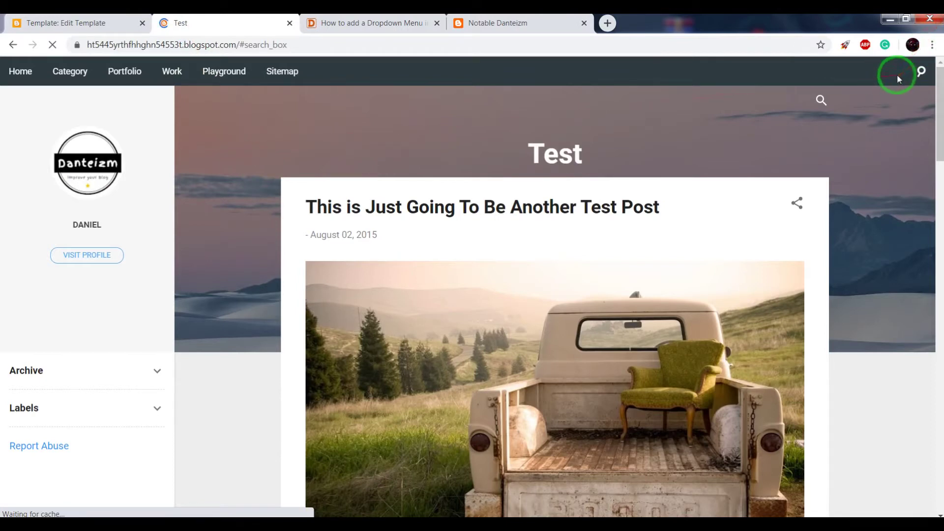
In the narrow layout, test the toggle menu, Category's submenu and search bar, then return to full width.
{"action": "left_click", "coordinate": [907, 19]}
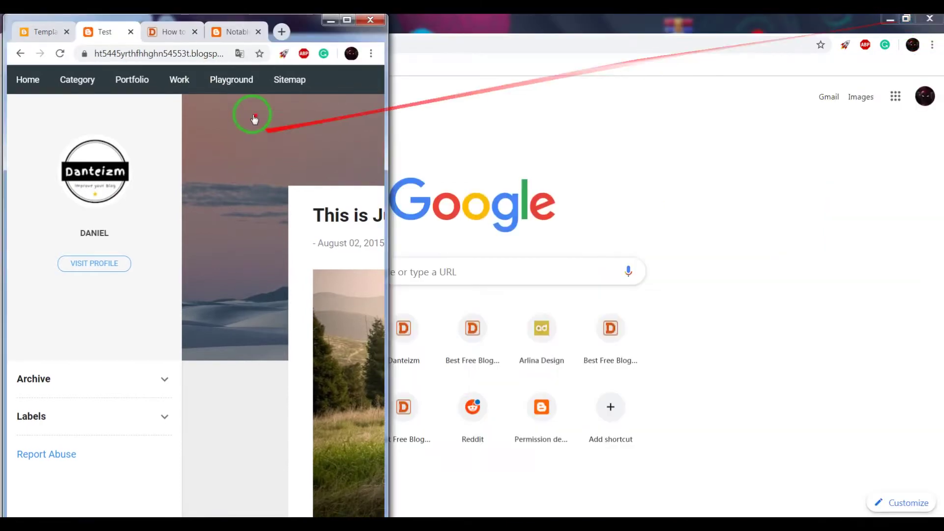
{"action": "left_click", "coordinate": [26, 87]}
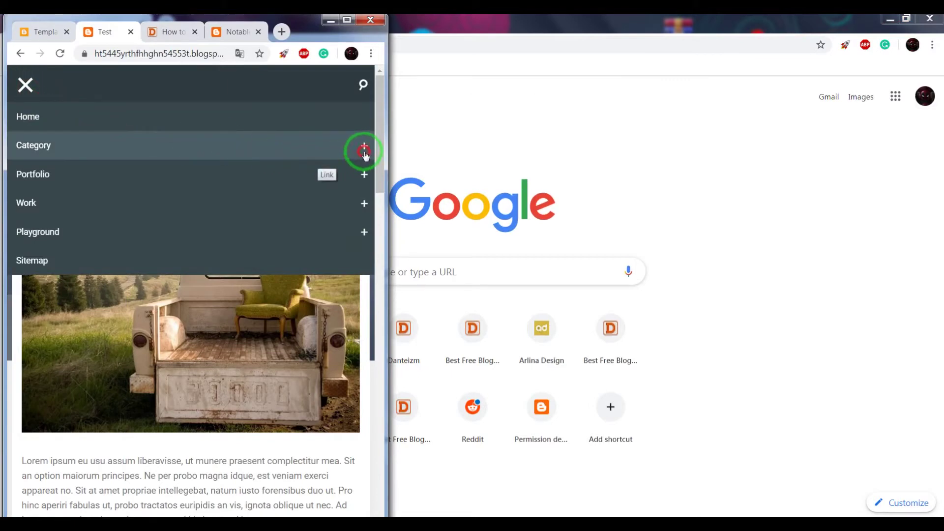
{"action": "left_click", "coordinate": [364, 150]}
{"action": "left_click", "coordinate": [360, 154]}
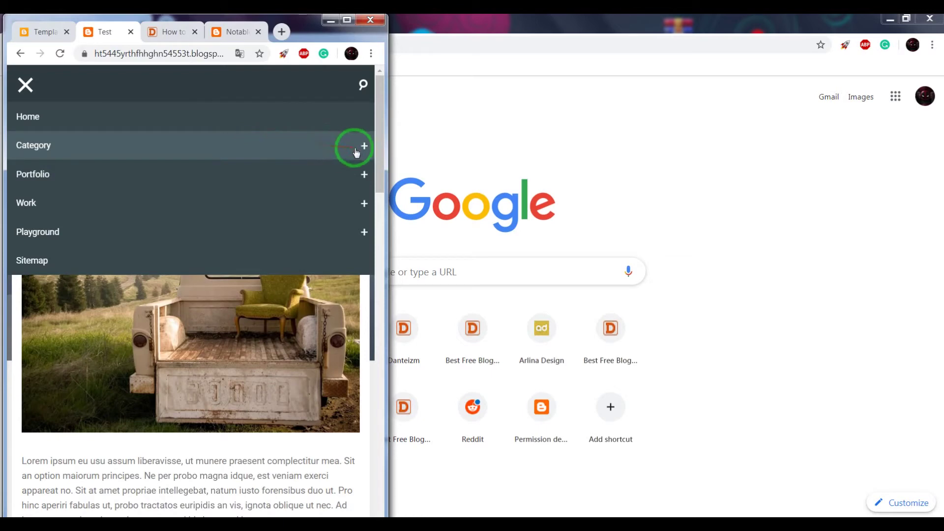
{"action": "left_click", "coordinate": [362, 91]}
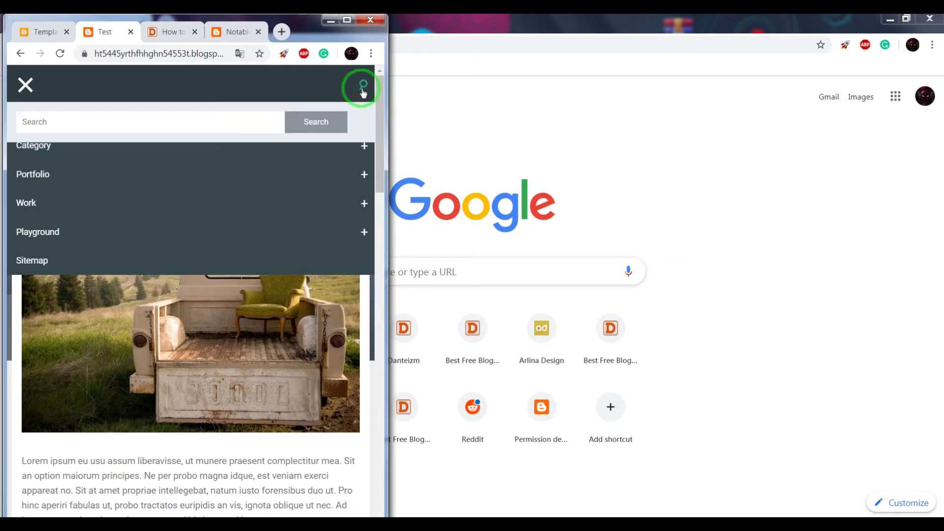
{"action": "left_click", "coordinate": [351, 21]}
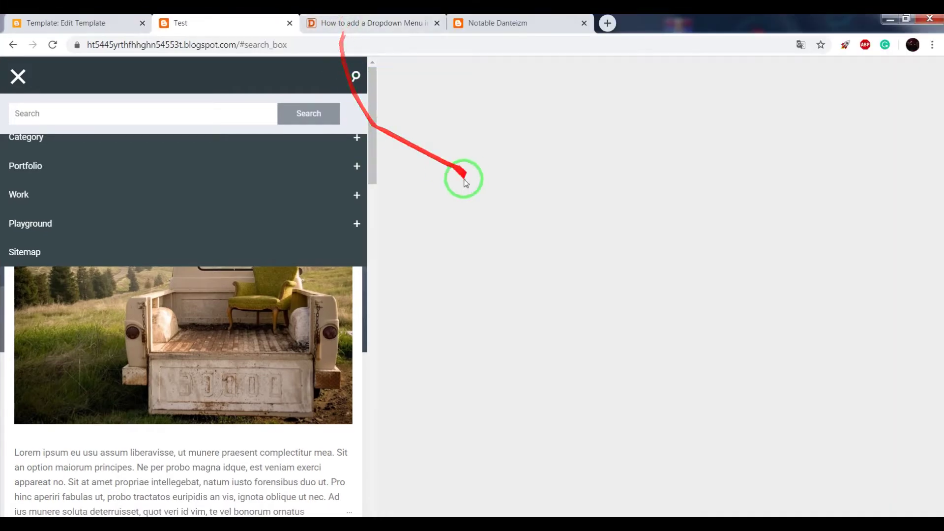
{"action": "left_click", "coordinate": [921, 72]}
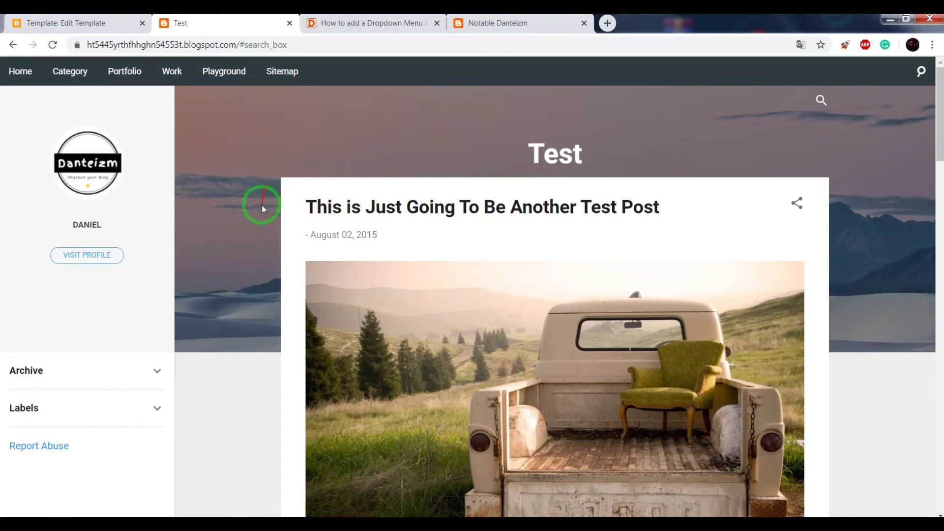
Copy the link address of the test post's title on the live blog.
{"action": "scroll", "coordinate": [280, 232], "scroll_direction": "down", "scroll_amount": 5}
{"action": "scroll", "coordinate": [379, 372], "scroll_direction": "down", "scroll_amount": 5}
{"action": "scroll", "coordinate": [415, 288], "scroll_direction": "up", "scroll_amount": 10}
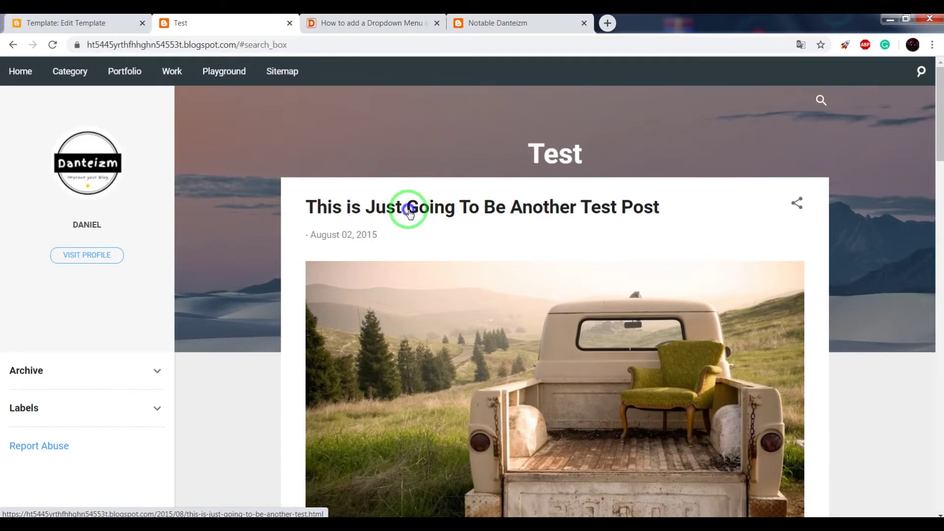
{"action": "right_click", "coordinate": [409, 211]}
{"action": "left_click", "coordinate": [432, 288]}
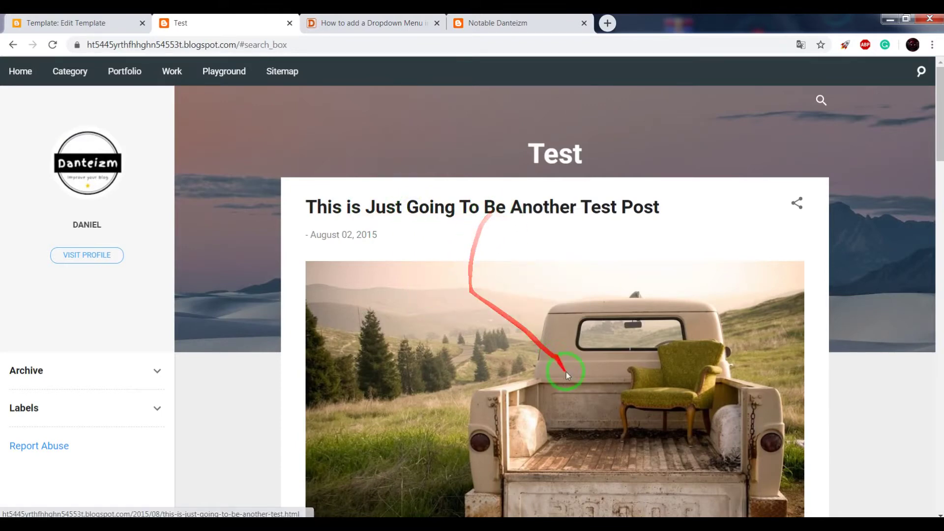
{"action": "scroll", "coordinate": [585, 339], "scroll_direction": "down", "scroll_amount": 4}
{"action": "scroll", "coordinate": [604, 302], "scroll_direction": "up", "scroll_amount": 4}
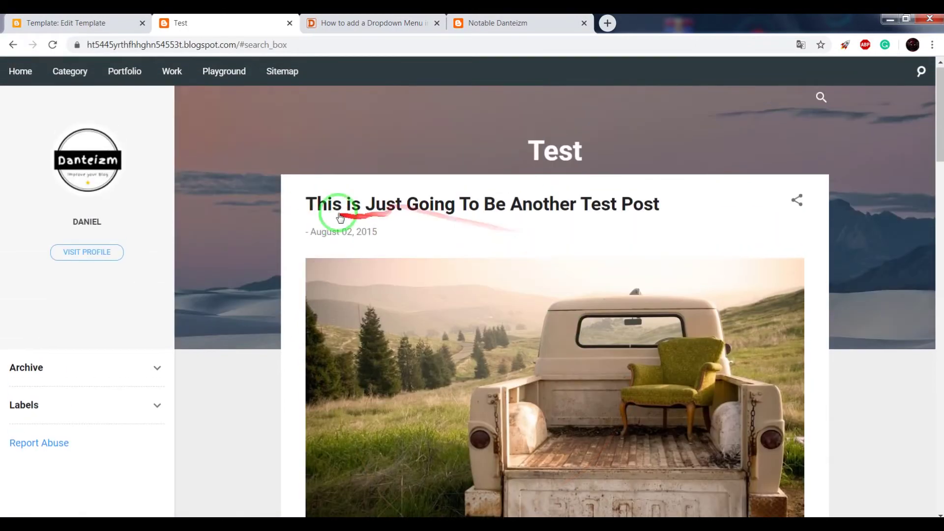
{"action": "left_click", "coordinate": [69, 25]}
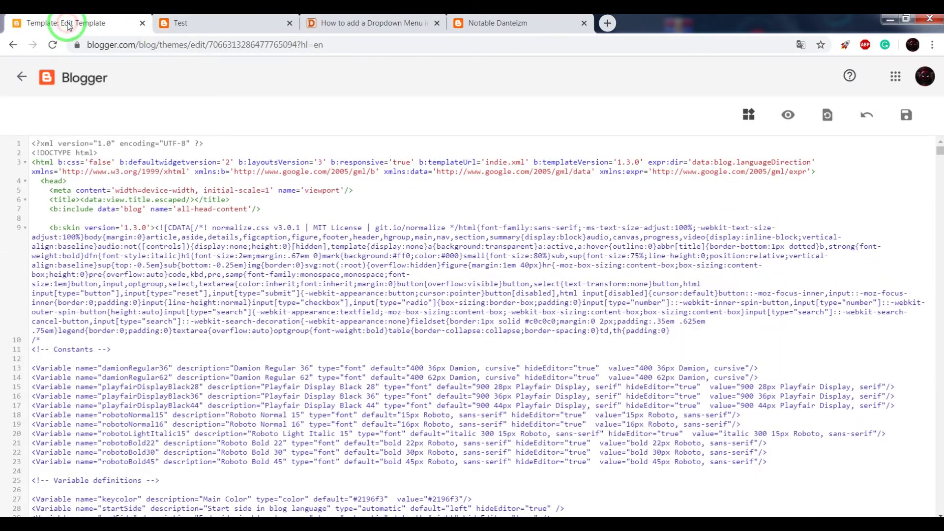
Find 'sitemap' in the template, replace its '#' href with the test post URL, and save.
{"action": "left_click", "coordinate": [527, 210]}
{"action": "left_click", "coordinate": [518, 212]}
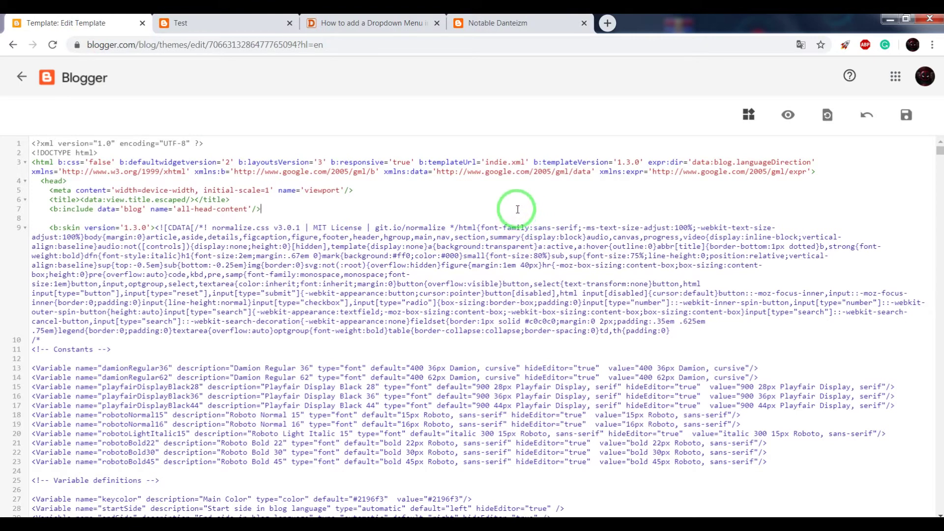
{"action": "key", "text": "ctrl+f"}
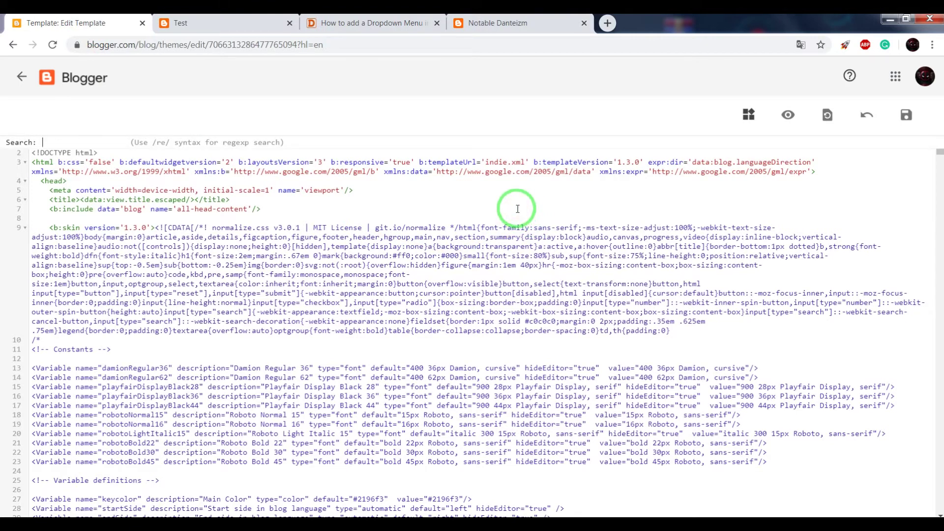
{"action": "left_click", "coordinate": [217, 23]}
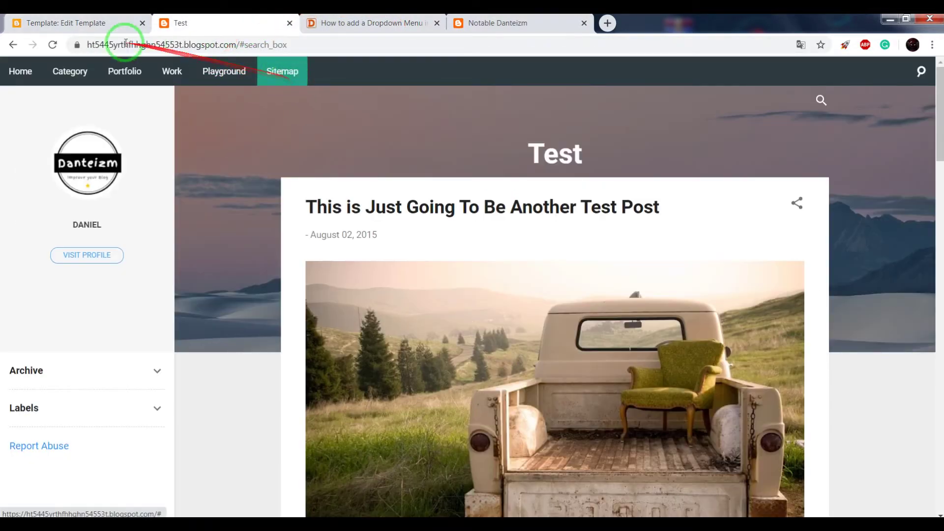
{"action": "left_click", "coordinate": [118, 23]}
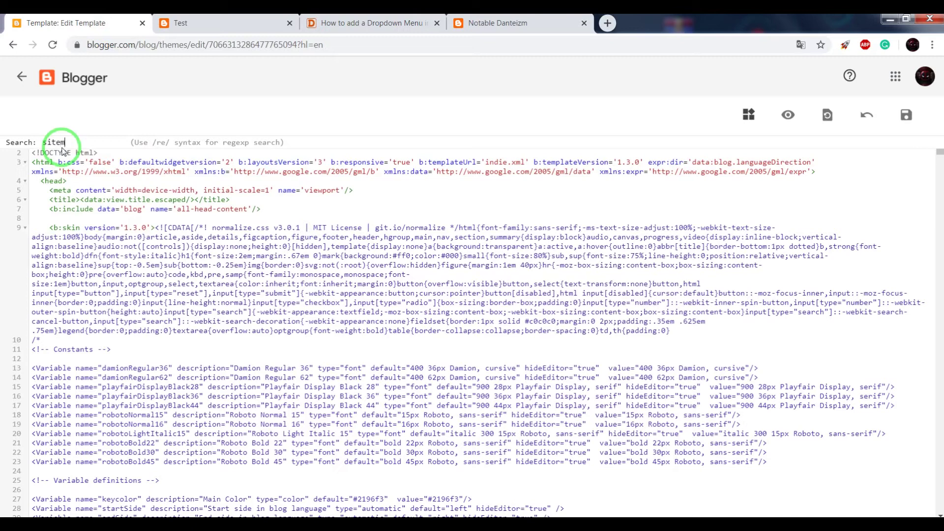
{"action": "key", "text": "Return"}
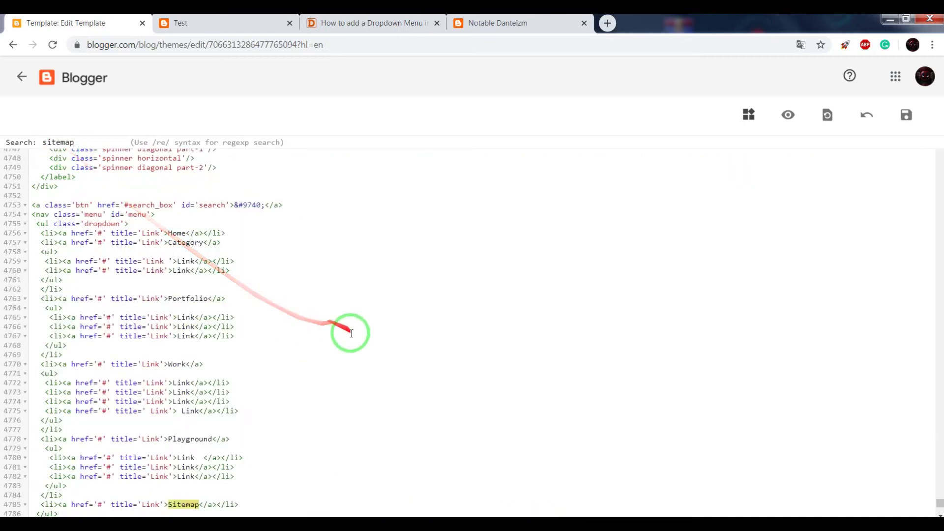
{"action": "scroll", "coordinate": [253, 414], "scroll_direction": "down", "scroll_amount": 1}
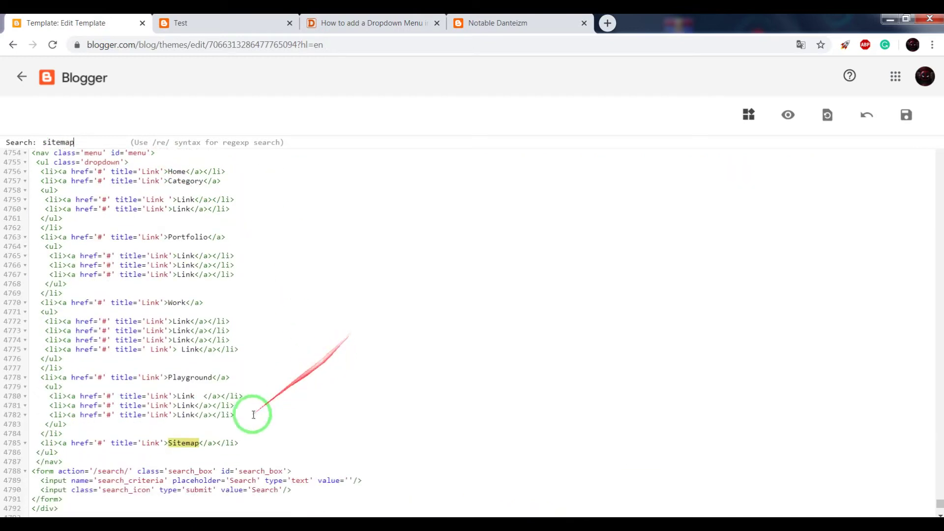
{"action": "left_click", "coordinate": [98, 443]}
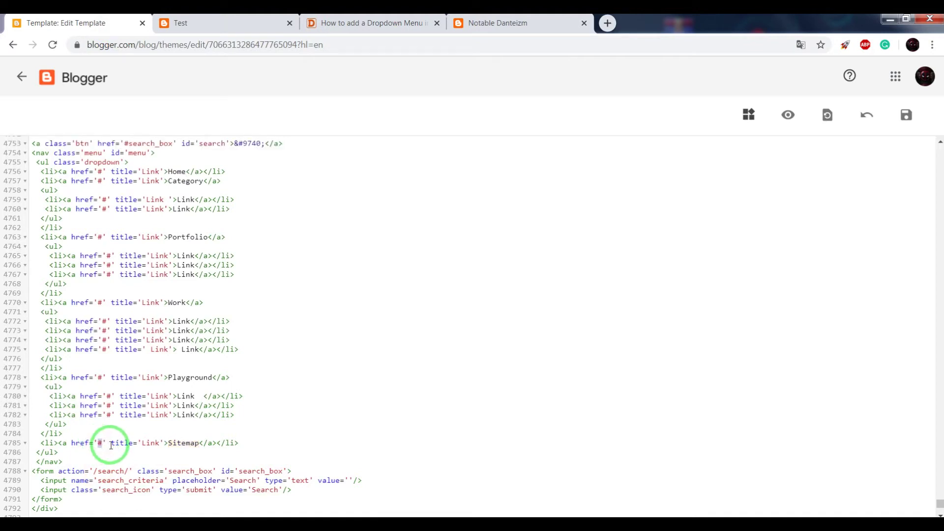
{"action": "key", "text": "ctrl+v"}
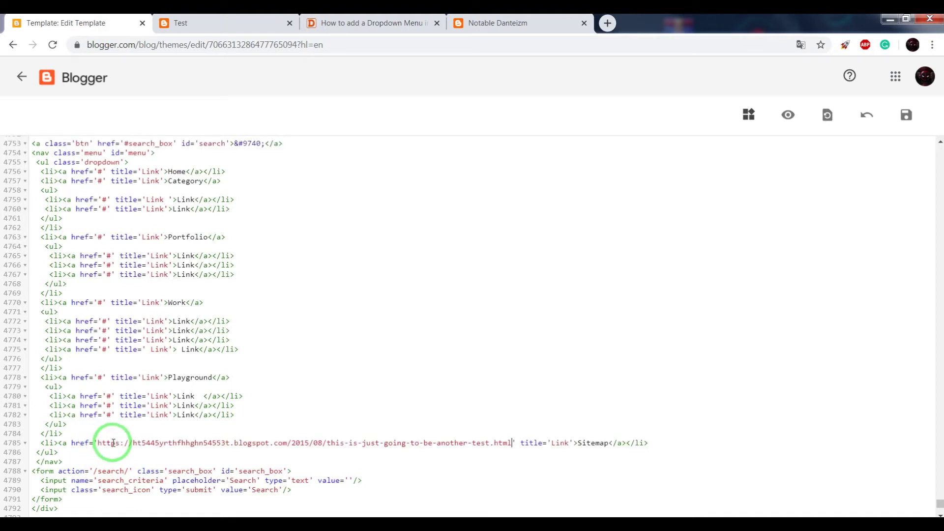
{"action": "left_click", "coordinate": [904, 116]}
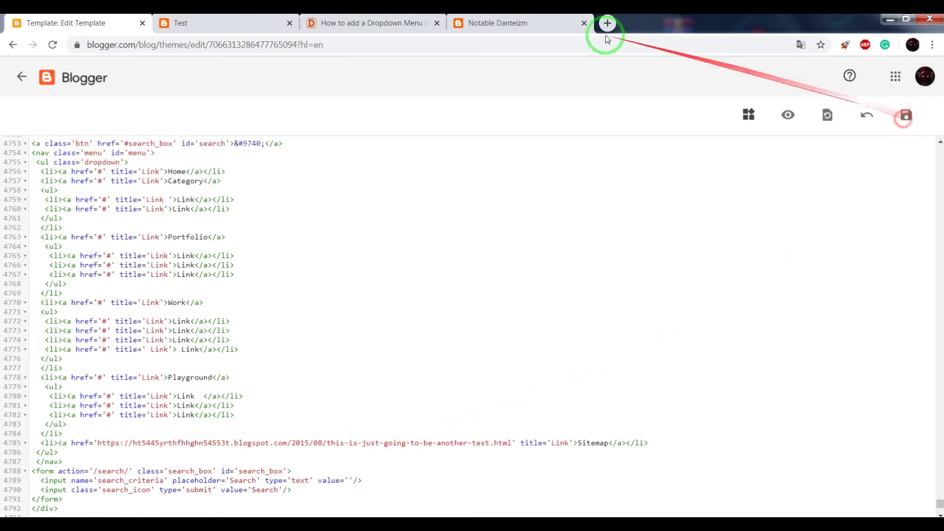
Reload the Test blog and follow the Sitemap menu link to confirm it opens the test post.
{"action": "left_click", "coordinate": [241, 26]}
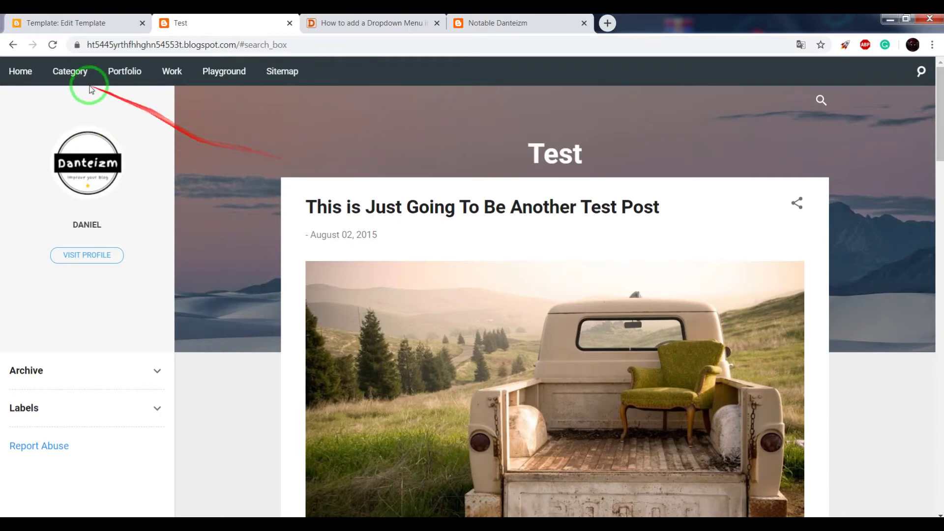
{"action": "right_click", "coordinate": [297, 170]}
{"action": "left_click", "coordinate": [308, 202]}
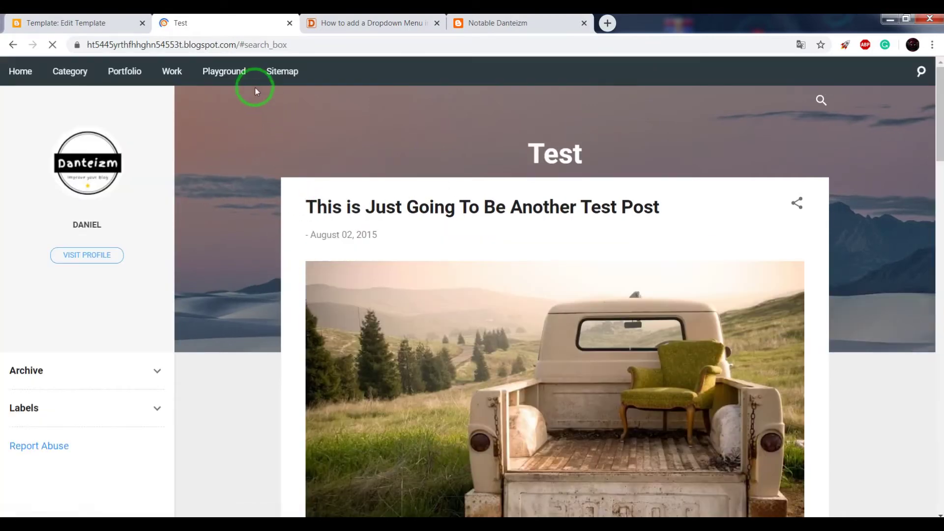
{"action": "left_click", "coordinate": [288, 80]}
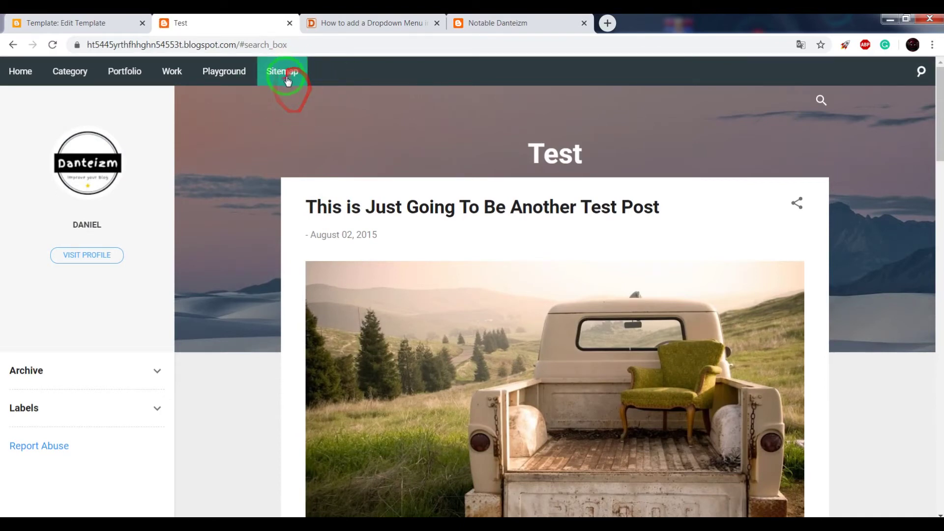
{"action": "left_click", "coordinate": [281, 79]}
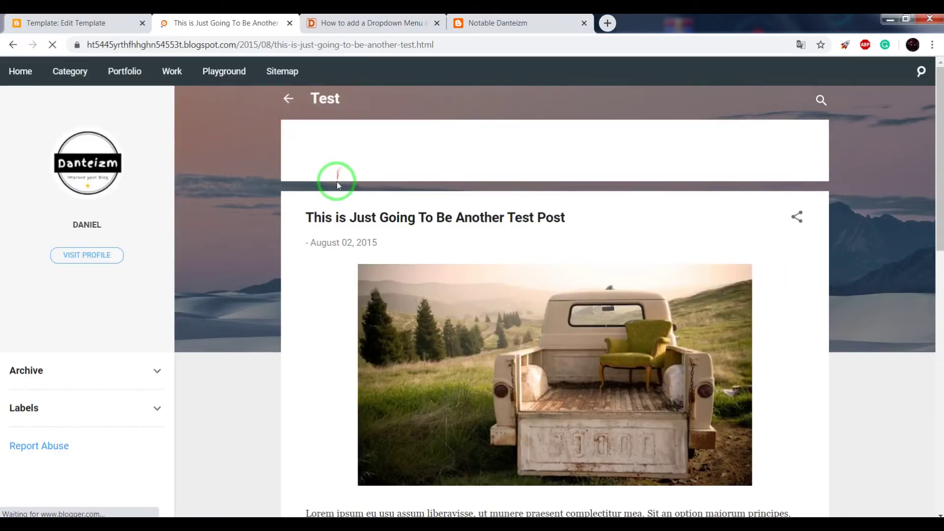
{"action": "scroll", "coordinate": [334, 190], "scroll_direction": "down", "scroll_amount": 7}
{"action": "scroll", "coordinate": [334, 198], "scroll_direction": "up", "scroll_amount": 7}
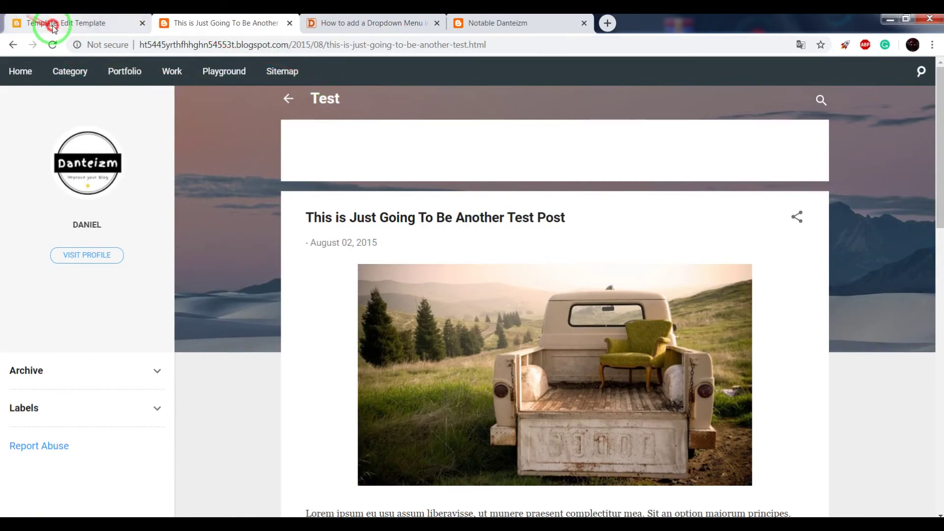
{"action": "left_click", "coordinate": [24, 22]}
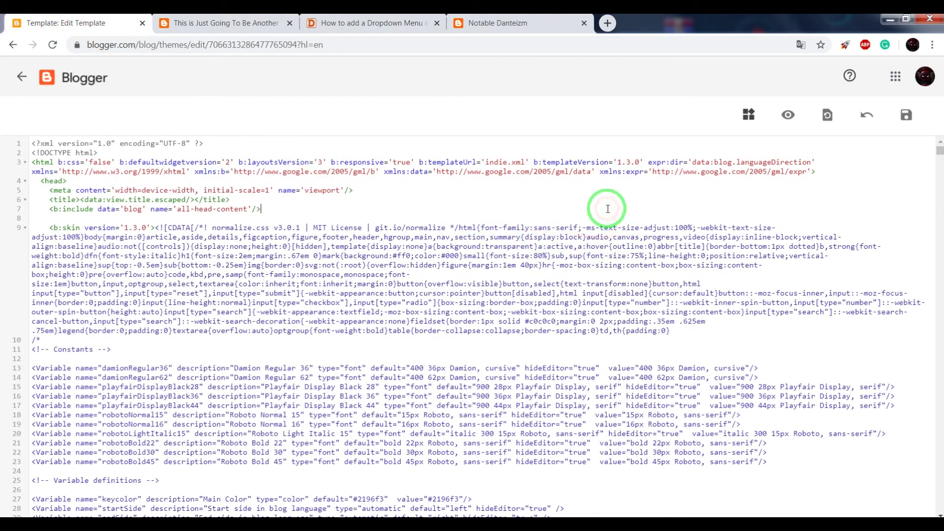
Search the theme HTML for 'sitemap' and copy the whole Sitemap menu item line.
{"action": "key", "text": "ctrl+f"}
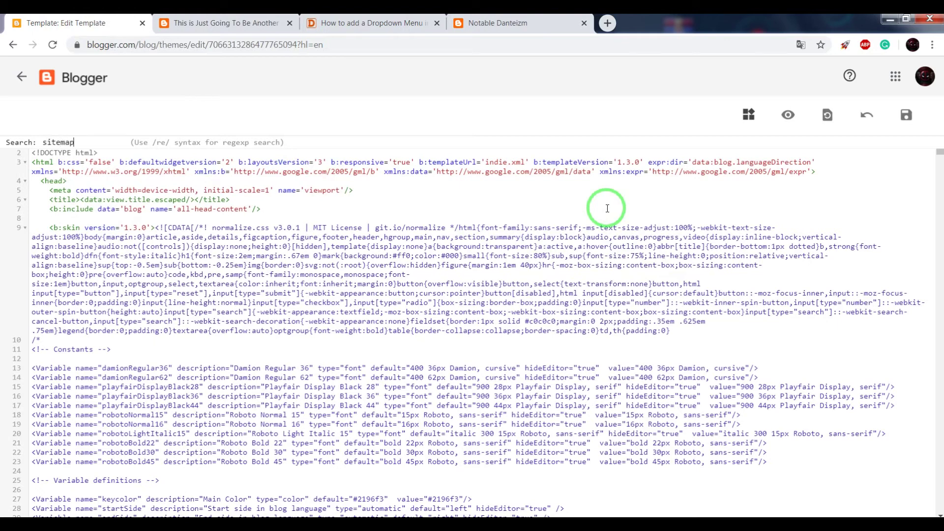
{"action": "key", "text": "Return"}
{"action": "scroll", "coordinate": [514, 353], "scroll_direction": "down", "scroll_amount": 3}
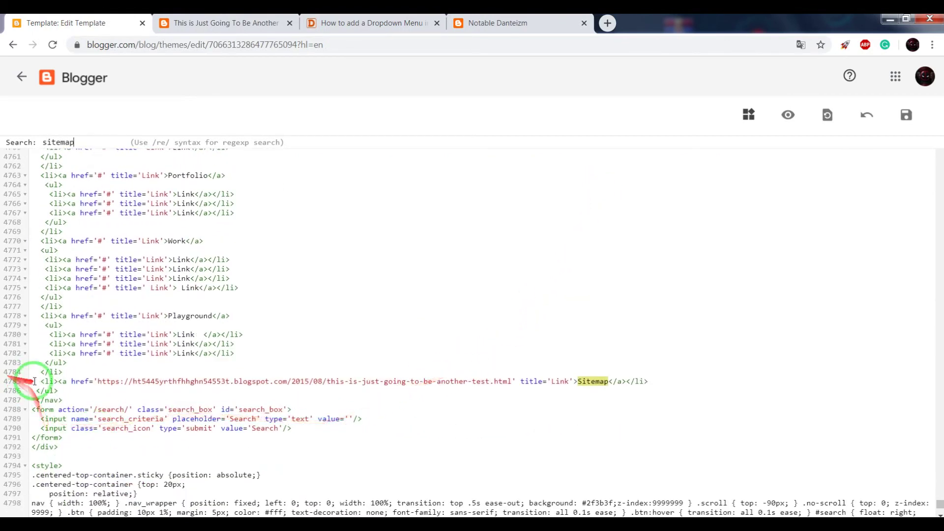
{"action": "left_click_drag", "start_coordinate": [41, 381], "coordinate": [390, 392]}
{"action": "left_click", "coordinate": [595, 376]}
{"action": "left_click", "coordinate": [648, 382]}
{"action": "key", "text": "shift+Home"}
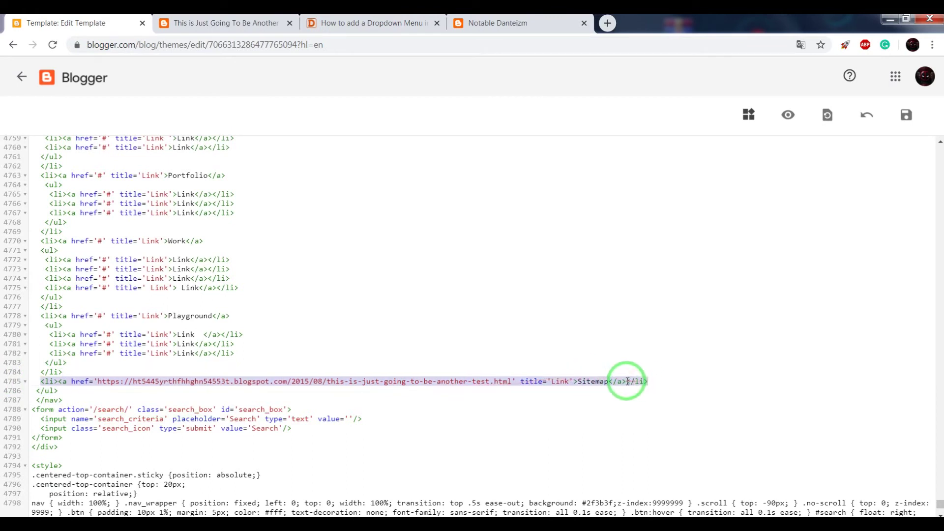
{"action": "right_click", "coordinate": [620, 381]}
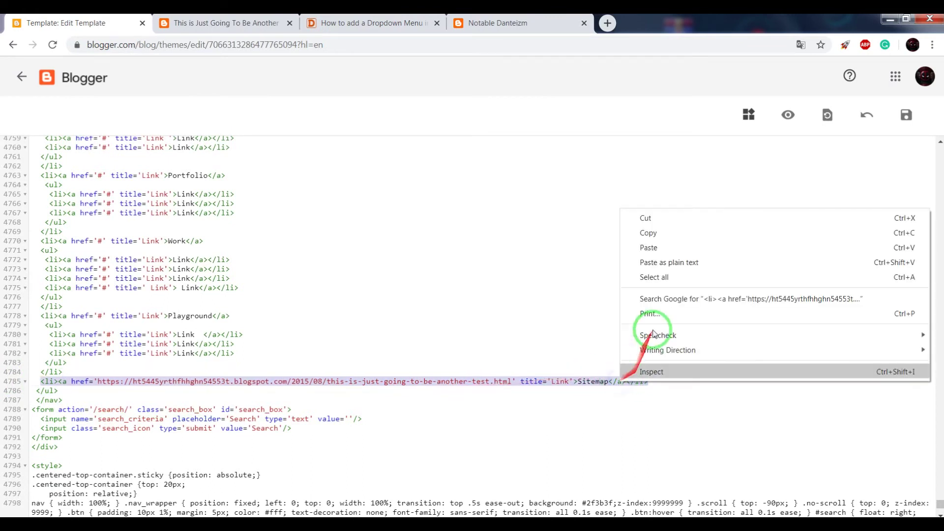
{"action": "left_click", "coordinate": [657, 234]}
Paste the copied Sitemap line onto a new line directly below the original.
{"action": "left_click", "coordinate": [668, 377]}
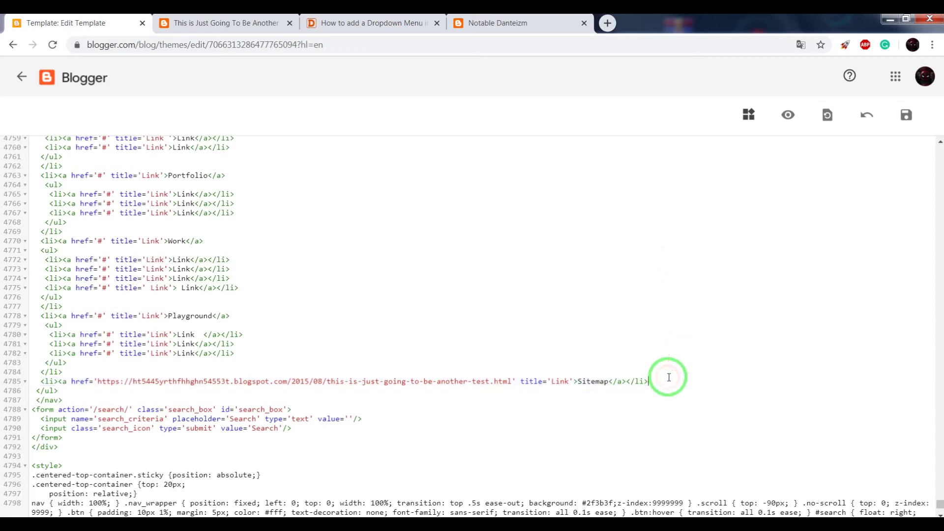
{"action": "key", "text": "Return"}
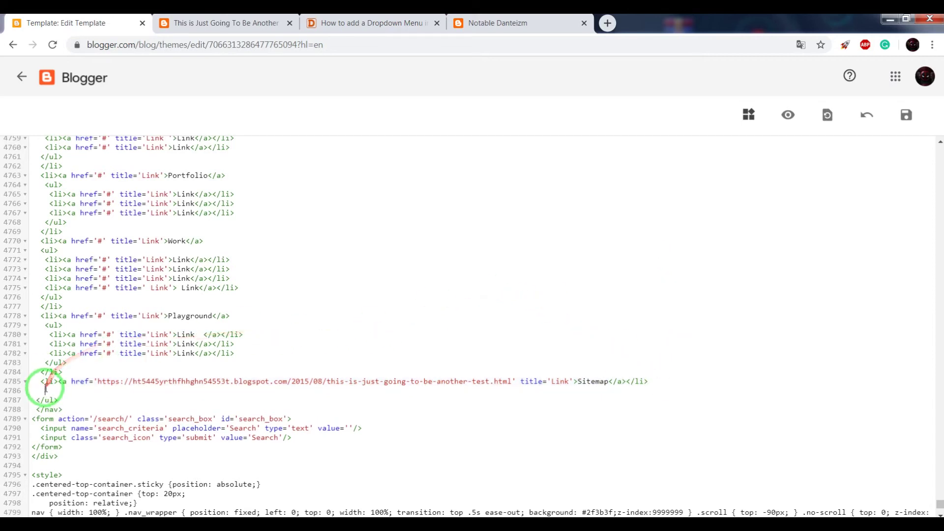
{"action": "mouse_move", "coordinate": [41, 390]}
{"action": "left_mouse_down"}
{"action": "mouse_move", "coordinate": [379, 385]}
{"action": "mouse_move", "coordinate": [16, 388]}
{"action": "mouse_move", "coordinate": [39, 390]}
{"action": "left_mouse_up"}
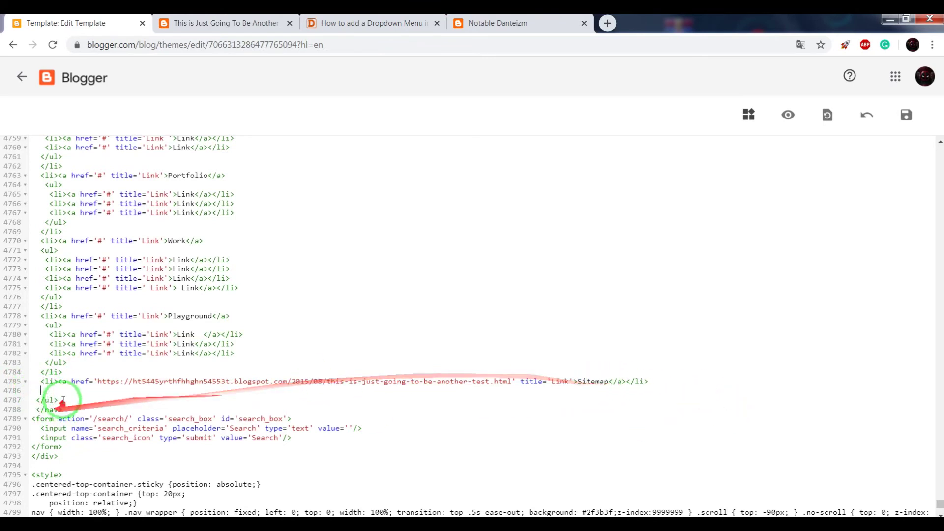
{"action": "right_click", "coordinate": [39, 390]}
{"action": "left_click", "coordinate": [91, 291]}
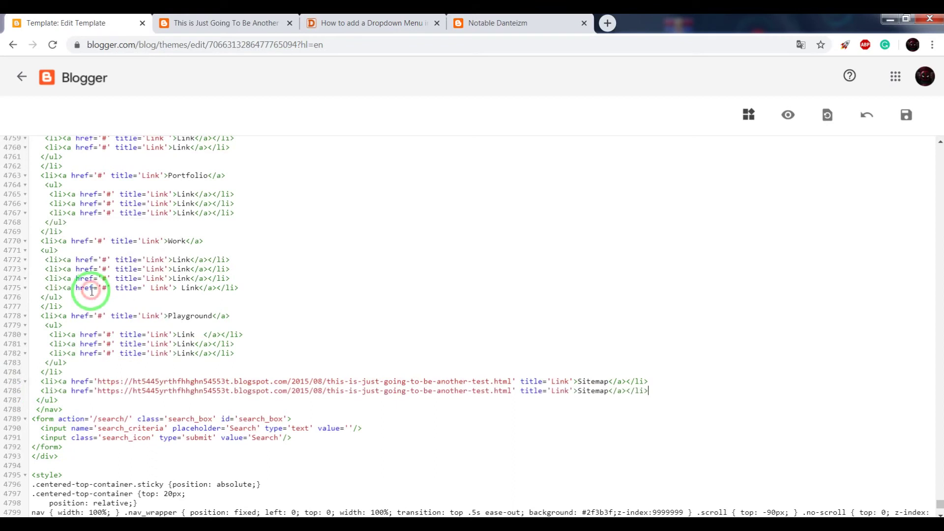
{"action": "scroll", "coordinate": [93, 295], "scroll_direction": "up", "scroll_amount": 2}
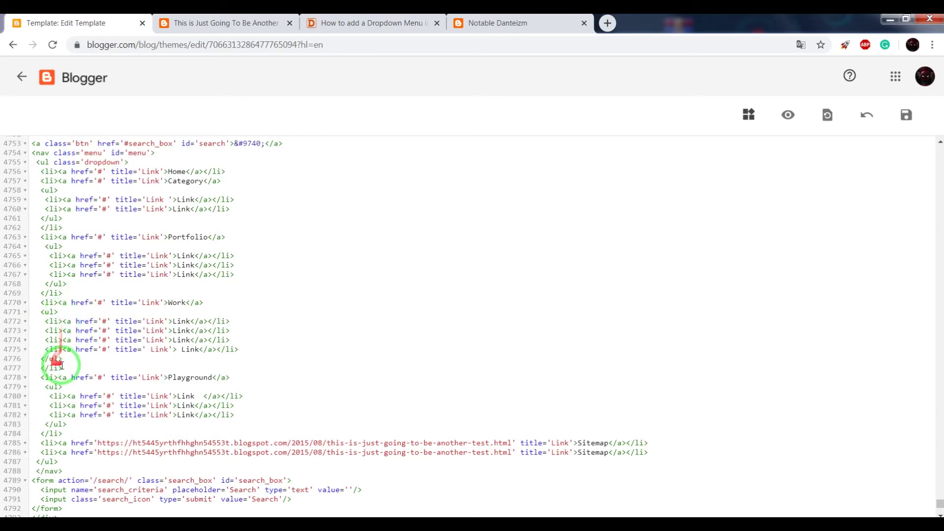
Paste another Sitemap menu item on a new line after the Portfolio block's closing </li>.
{"action": "left_click", "coordinate": [231, 23]}
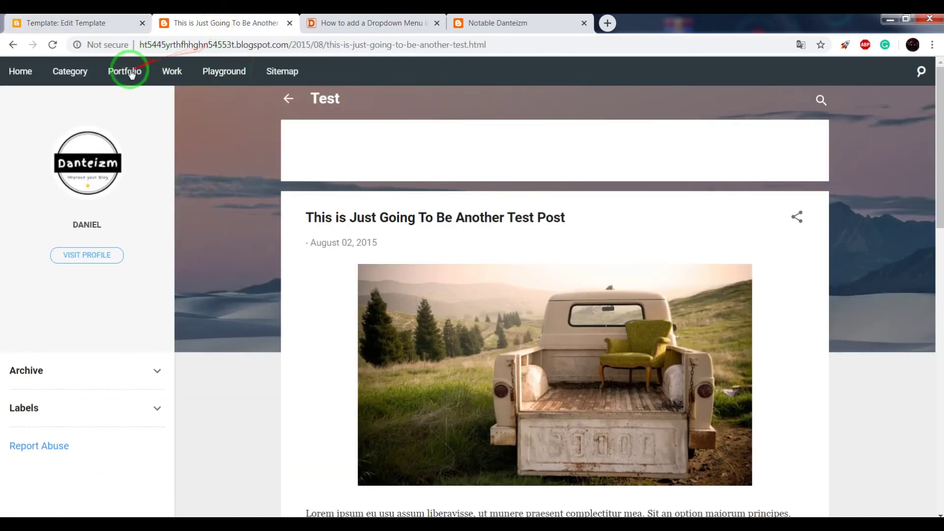
{"action": "mouse_move", "coordinate": [148, 80]}
{"action": "left_click", "coordinate": [125, 23]}
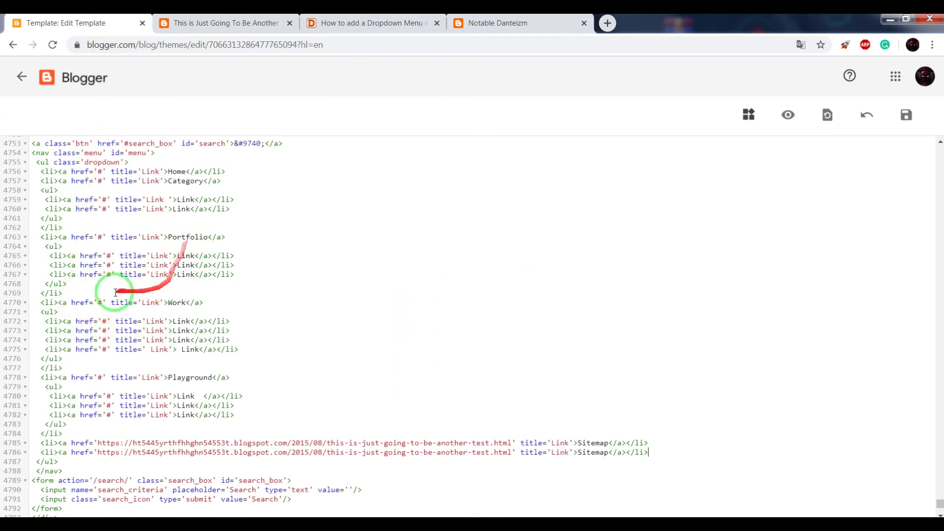
{"action": "left_click", "coordinate": [73, 293]}
{"action": "key", "text": "Return"}
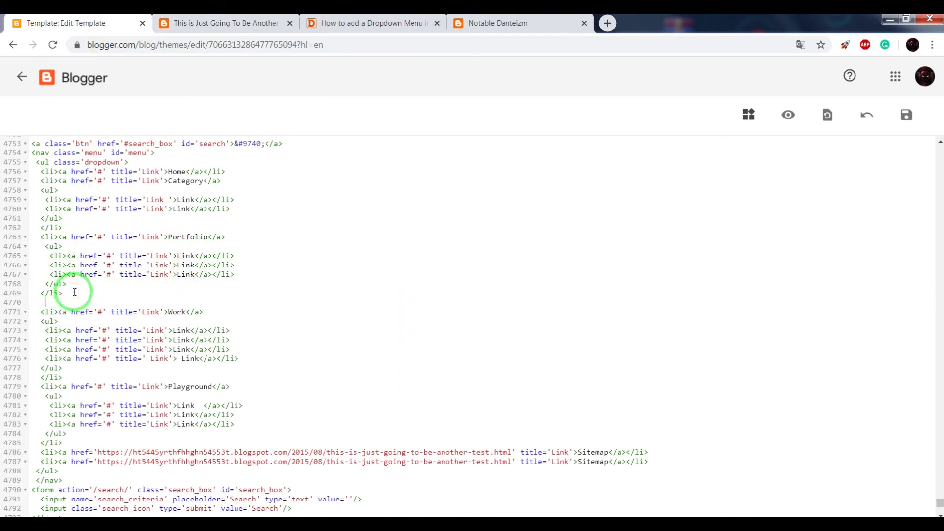
{"action": "right_click", "coordinate": [42, 304]}
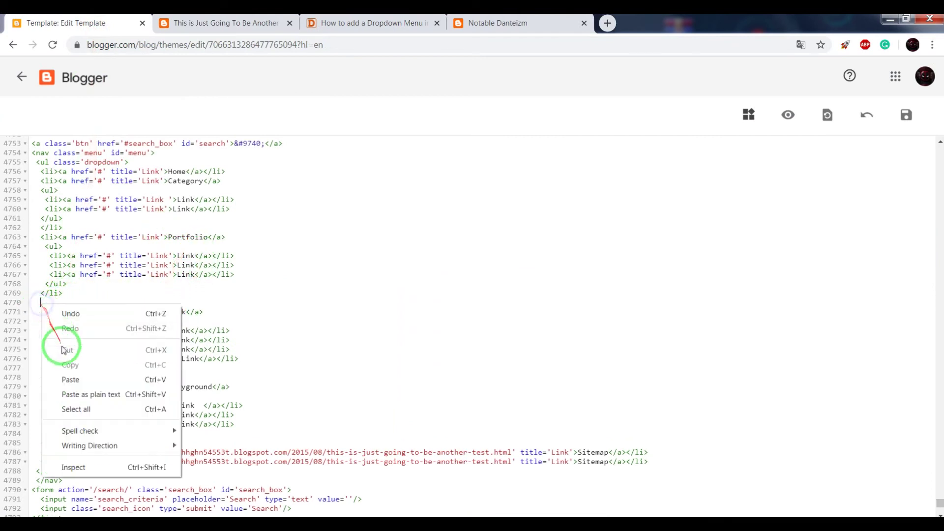
{"action": "left_click", "coordinate": [70, 379]}
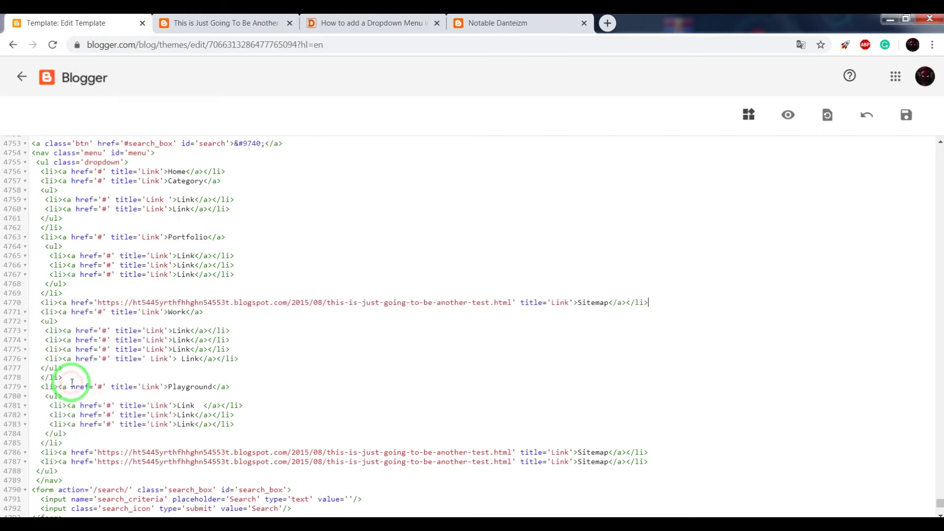
Rename the copied items by appending 3 to the lower Sitemap label and 4 to the upper one.
{"action": "left_click", "coordinate": [609, 462]}
{"action": "type", "text": "3"}
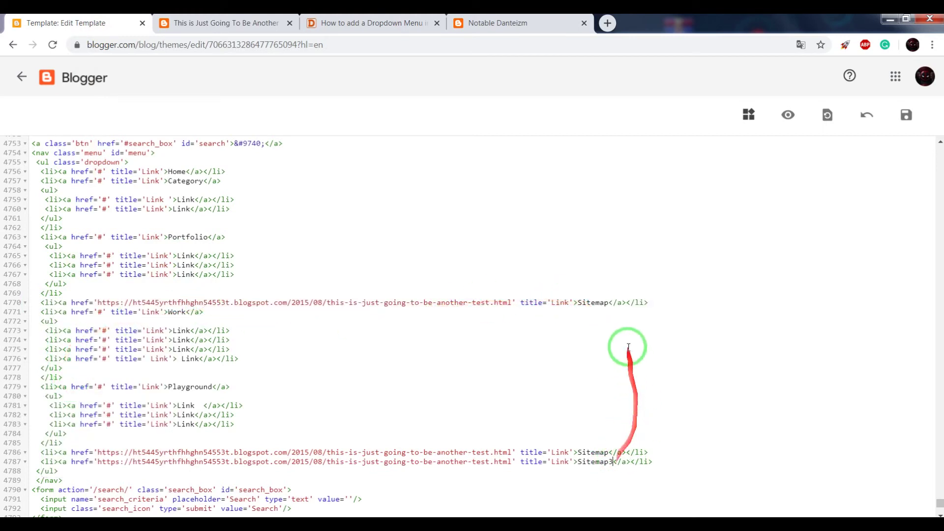
{"action": "left_click", "coordinate": [609, 301]}
{"action": "type", "text": "4"}
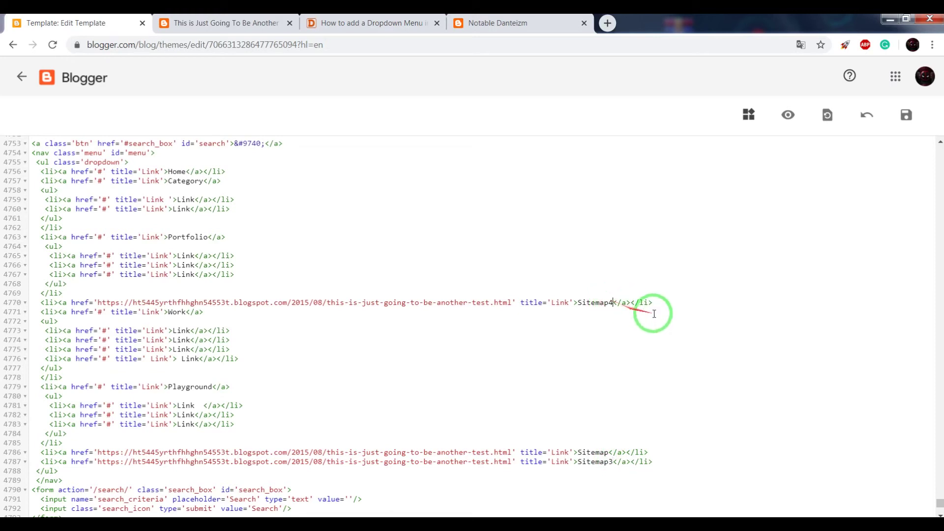
{"action": "left_click", "coordinate": [242, 16]}
{"action": "mouse_move", "coordinate": [210, 77]}
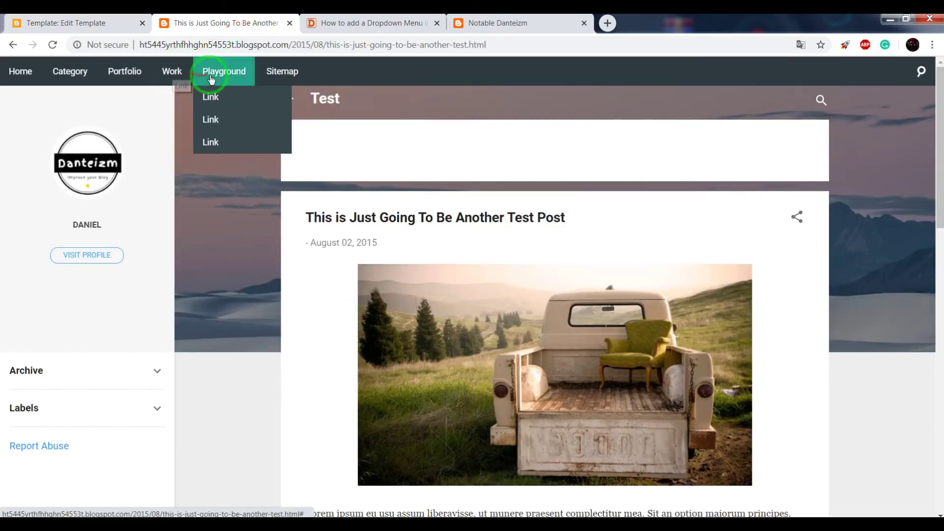
Copy the Work dropdown block with its sublinks, then glance at the blog's live menu.
{"action": "left_click", "coordinate": [98, 27]}
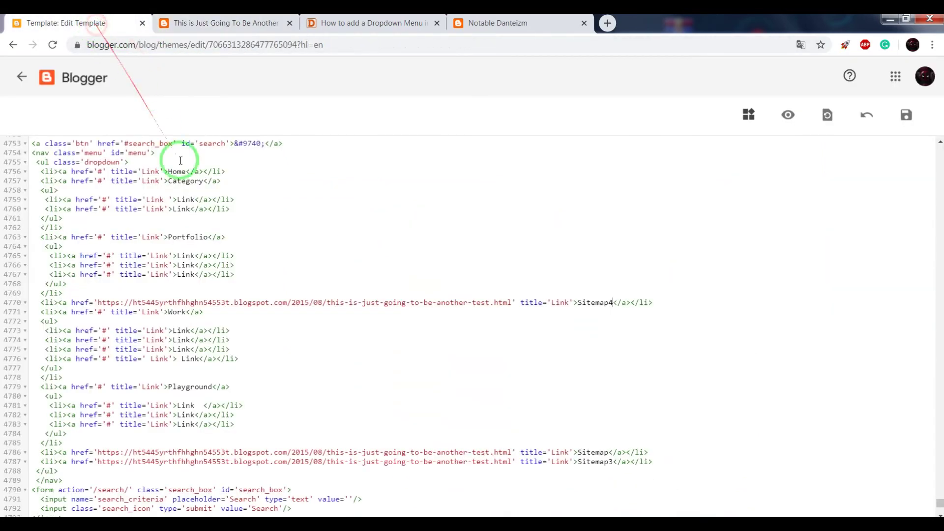
{"action": "left_click_drag", "start_coordinate": [40, 313], "coordinate": [89, 377]}
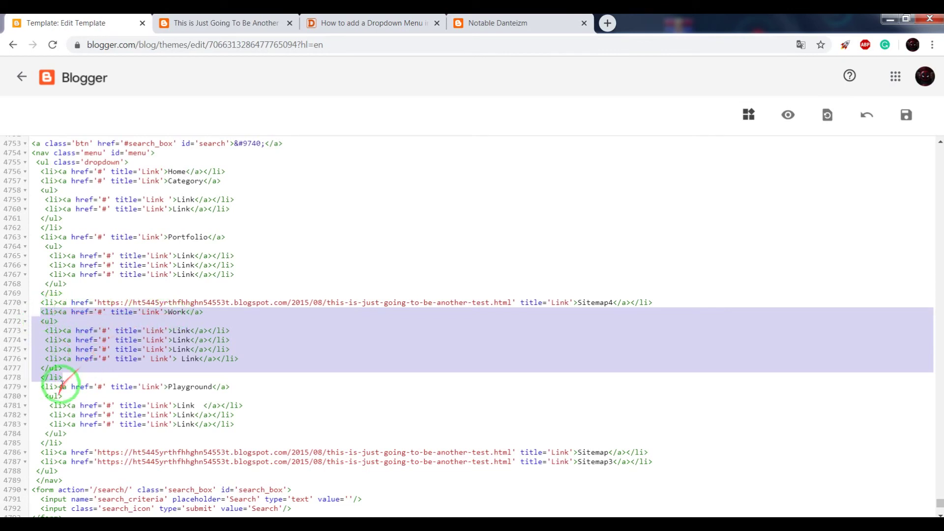
{"action": "right_click", "coordinate": [86, 347]}
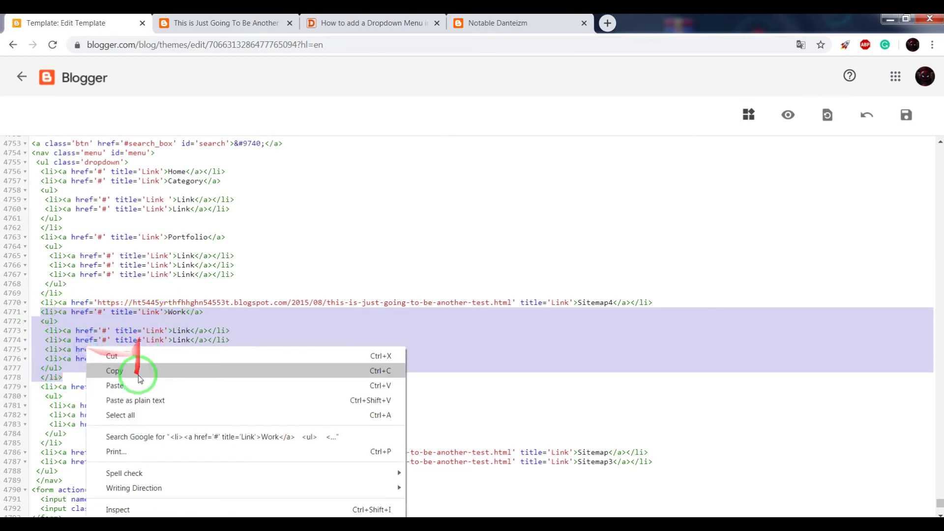
{"action": "left_click", "coordinate": [133, 377]}
{"action": "left_click", "coordinate": [133, 331]}
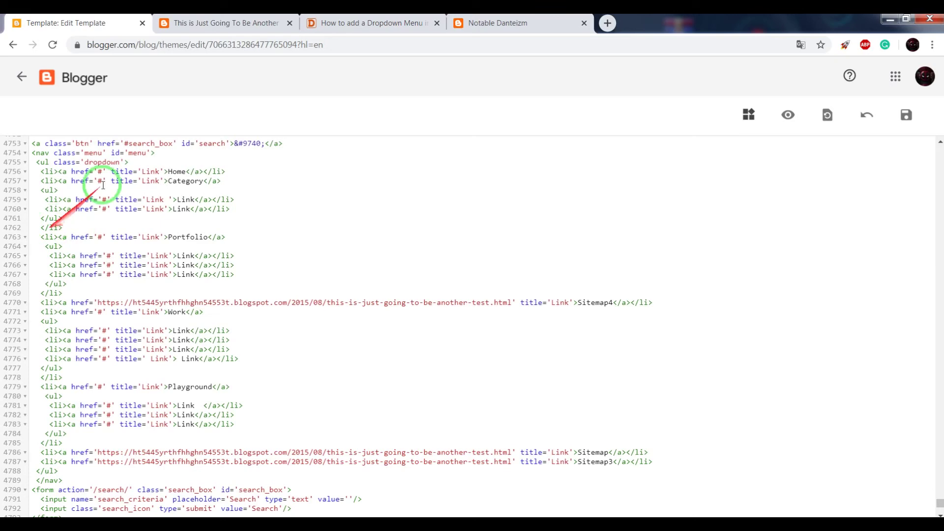
{"action": "left_click", "coordinate": [213, 23]}
{"action": "mouse_move", "coordinate": [72, 74]}
{"action": "mouse_move", "coordinate": [128, 73]}
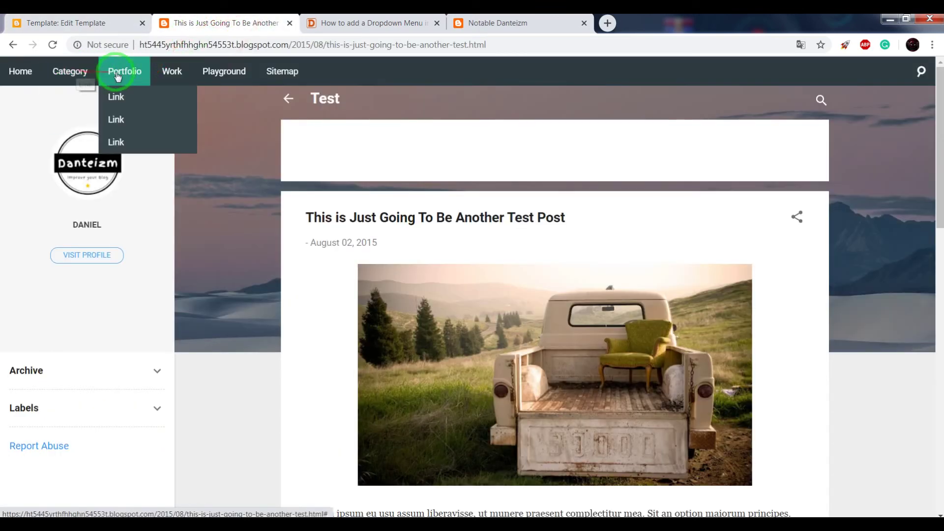
Paste the Work block after the Category block, rename the copy Work2, and save the template.
{"action": "left_click", "coordinate": [79, 23]}
{"action": "scroll", "coordinate": [251, 221], "scroll_direction": "up", "scroll_amount": 1}
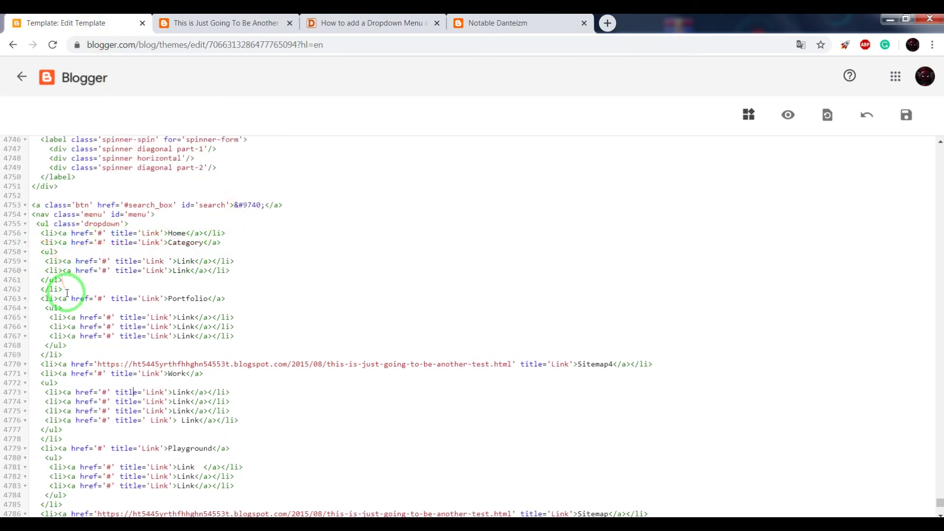
{"action": "key", "text": "Return"}
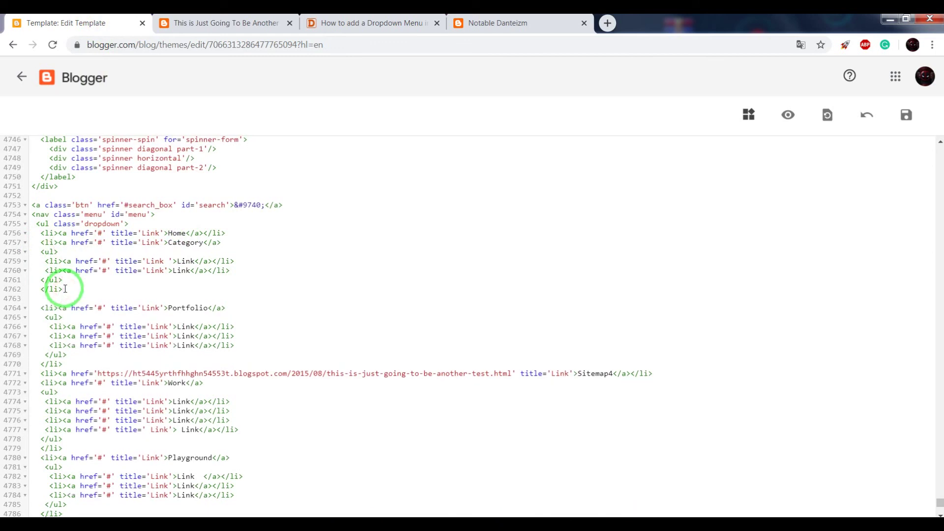
{"action": "right_click", "coordinate": [40, 299]}
{"action": "left_click", "coordinate": [67, 372]}
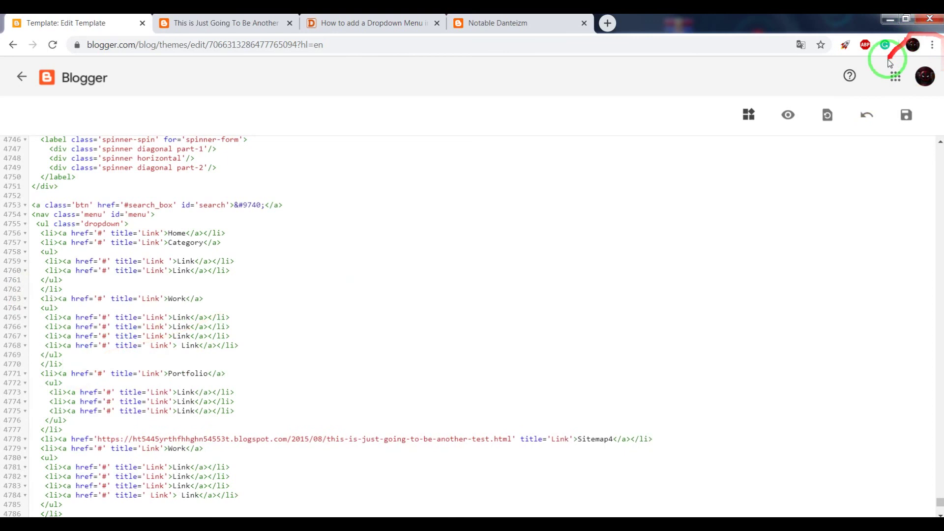
{"action": "left_click", "coordinate": [188, 299]}
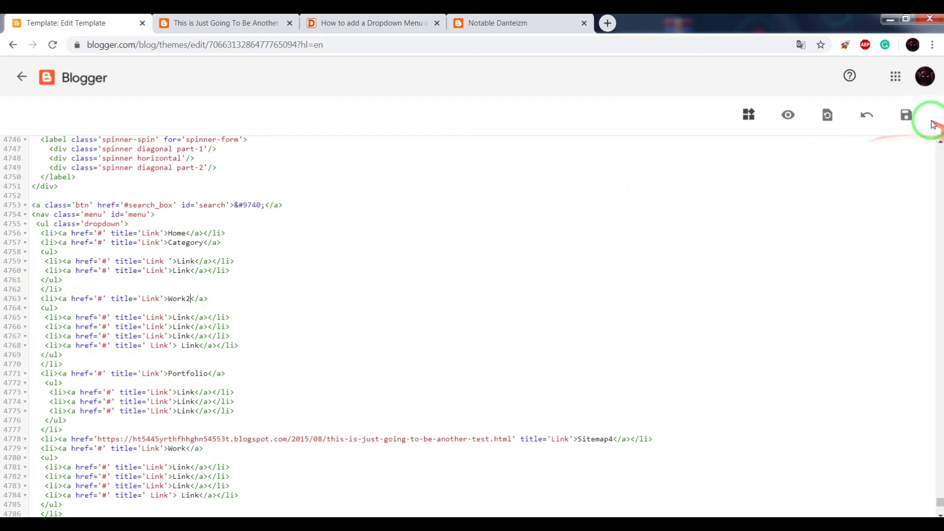
{"action": "left_click", "coordinate": [906, 116]}
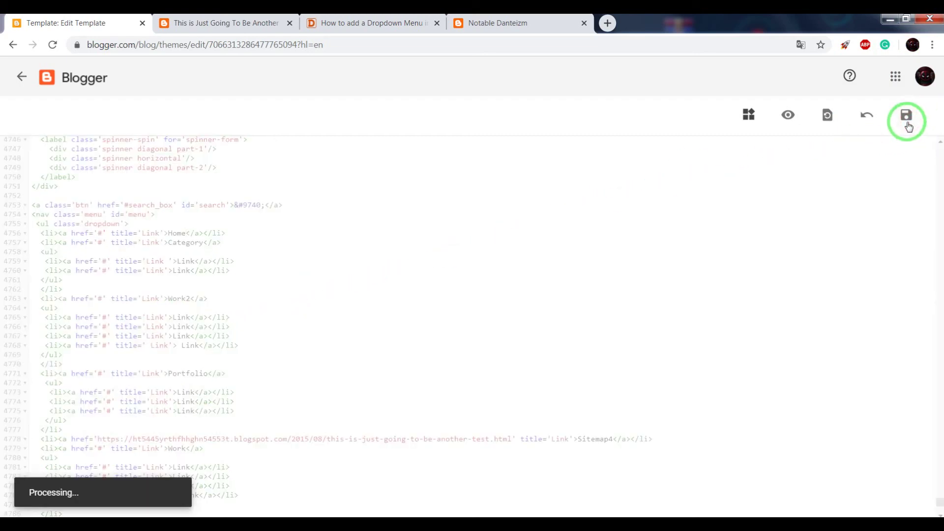
Reload the blog post and check that the new Work2 menu item drops down four links.
{"action": "left_click", "coordinate": [226, 23]}
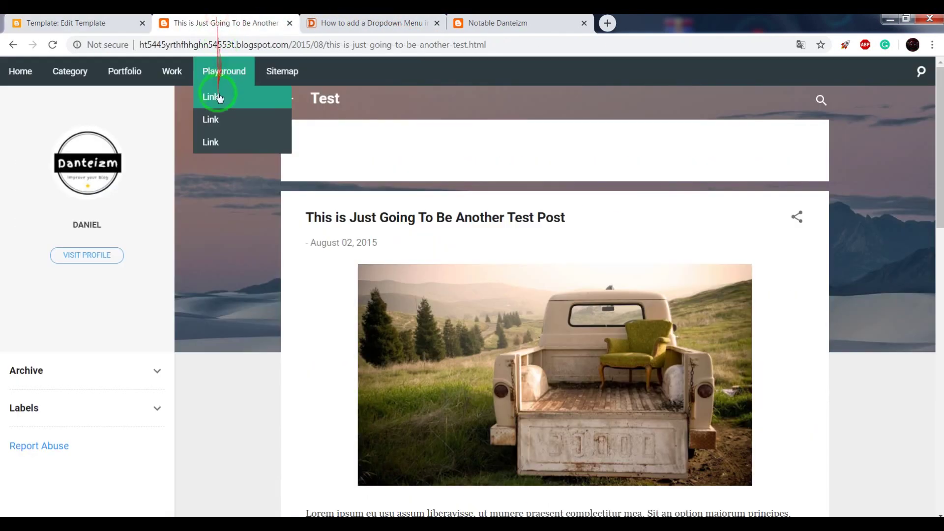
{"action": "right_click", "coordinate": [220, 215]}
{"action": "left_click", "coordinate": [252, 235]}
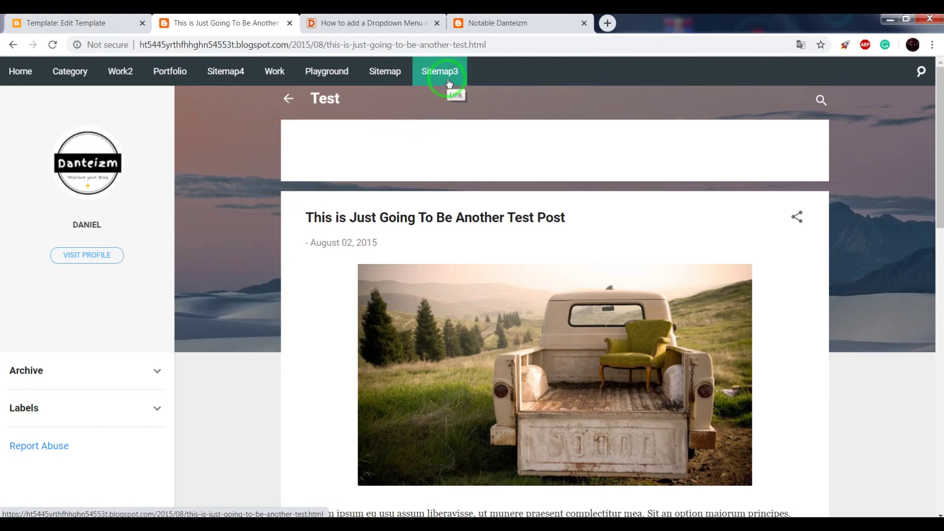
{"action": "mouse_move", "coordinate": [113, 73]}
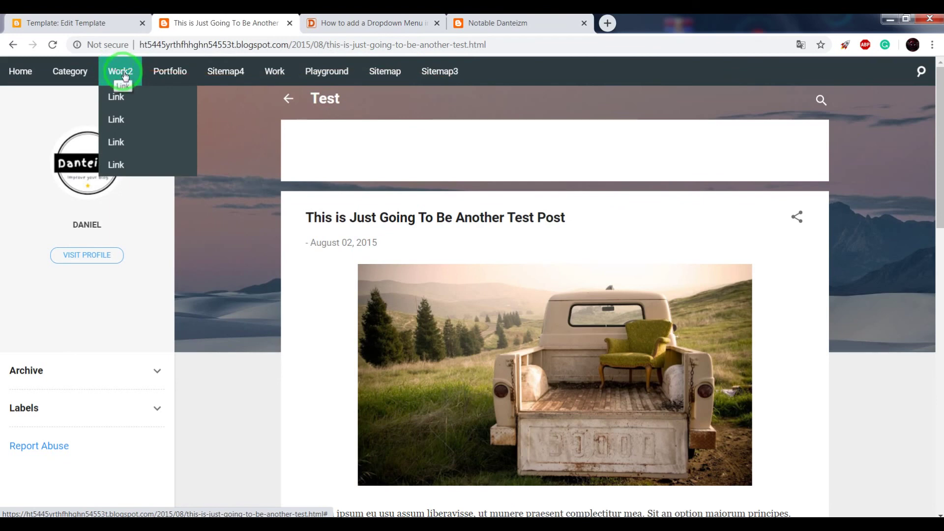